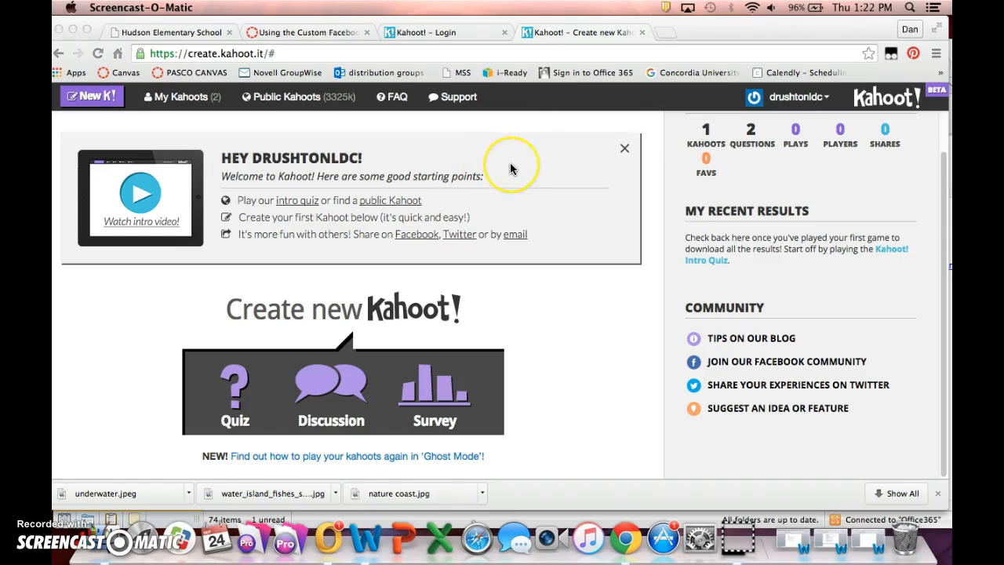
Open the listing of public Kahoots and look over the shared quizzes.
left_click(393, 205)
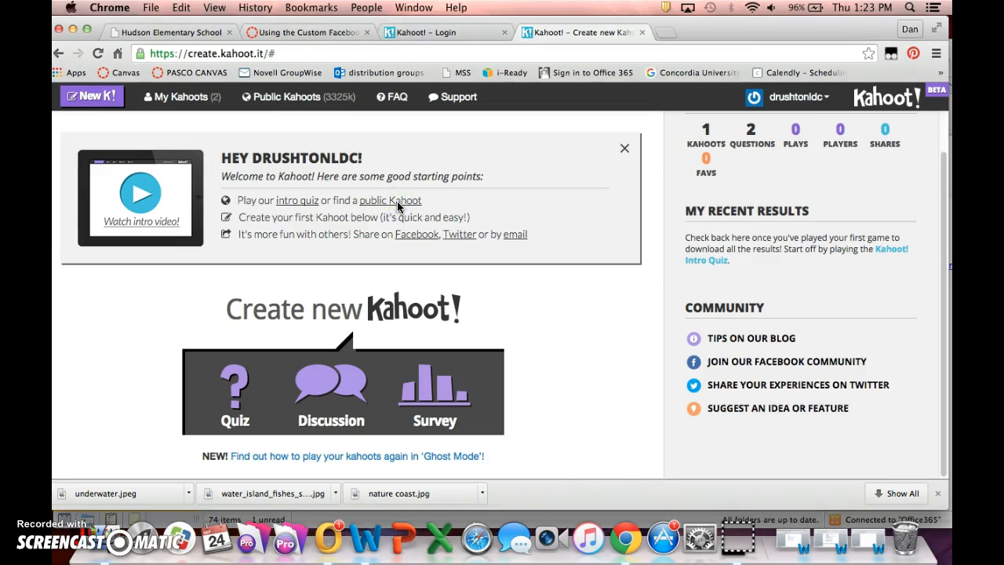
left_click(378, 203)
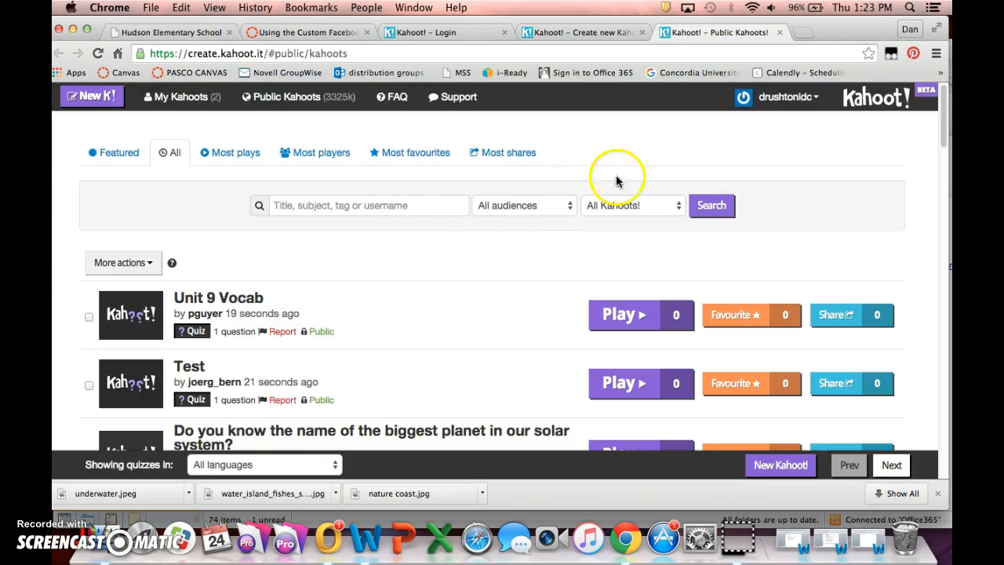
mouse_move(362, 324)
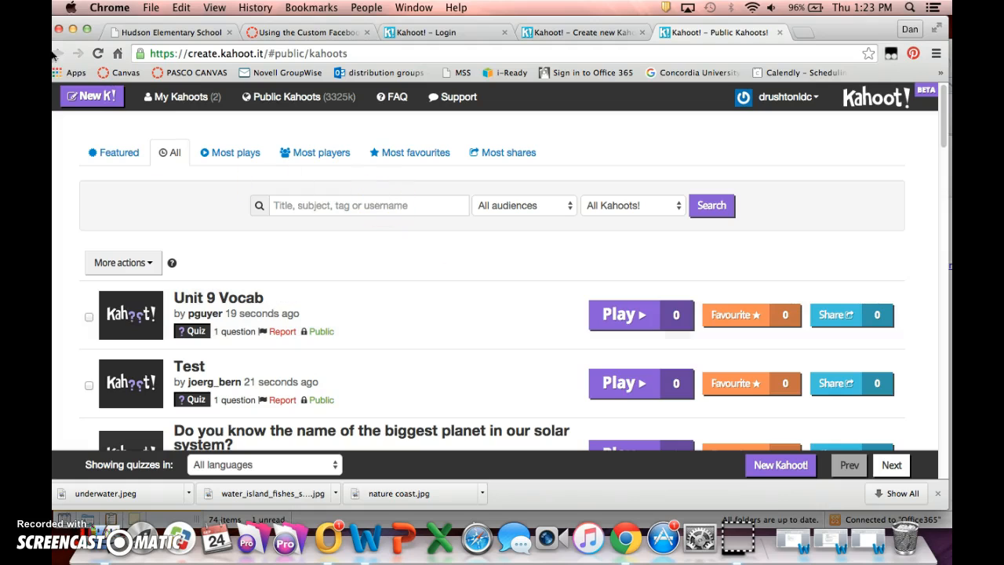
left_click(779, 98)
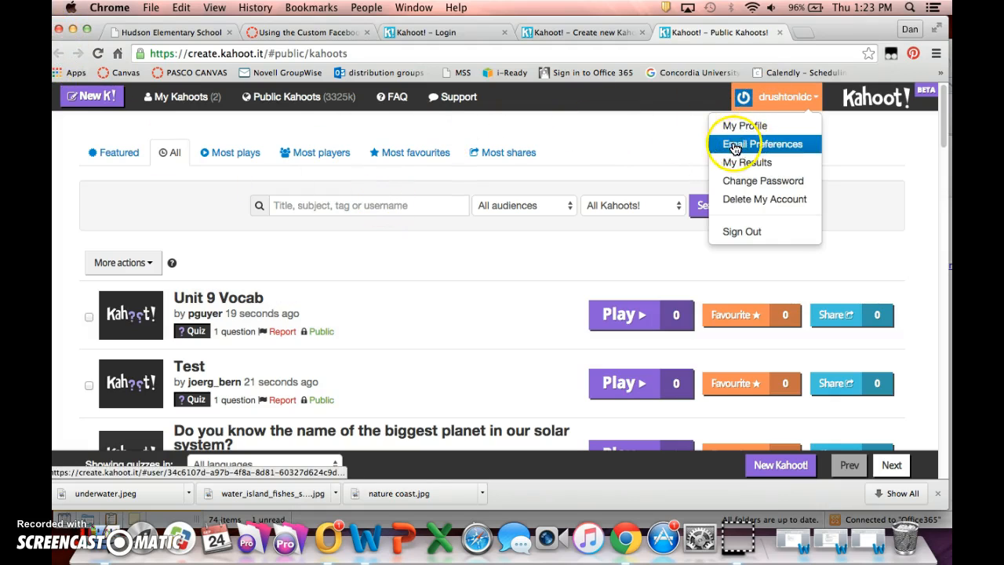
left_click(583, 140)
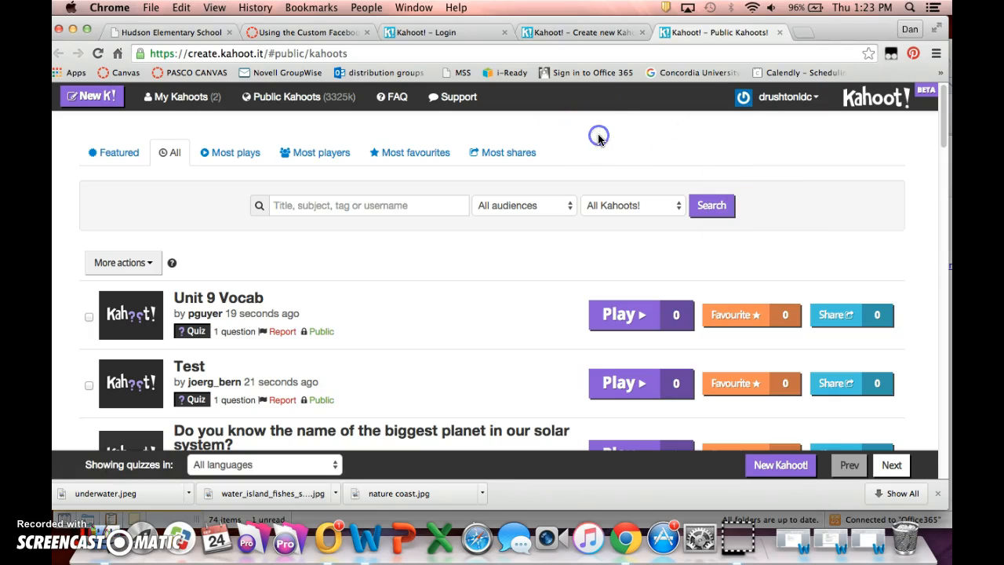
left_click(75, 532)
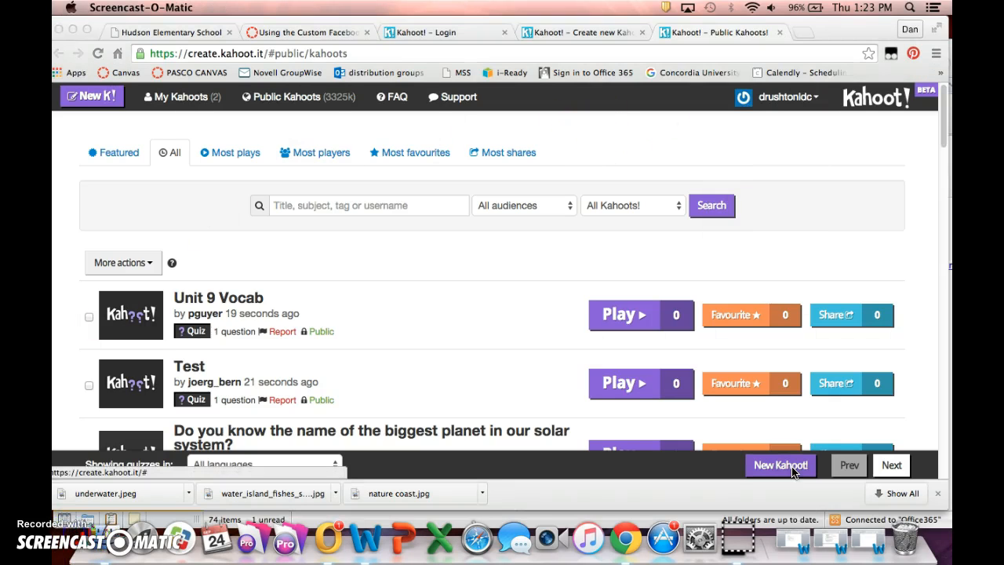
Create a new Kahoot of the Quiz type named "Science" and proceed to its first question.
left_click(781, 466)
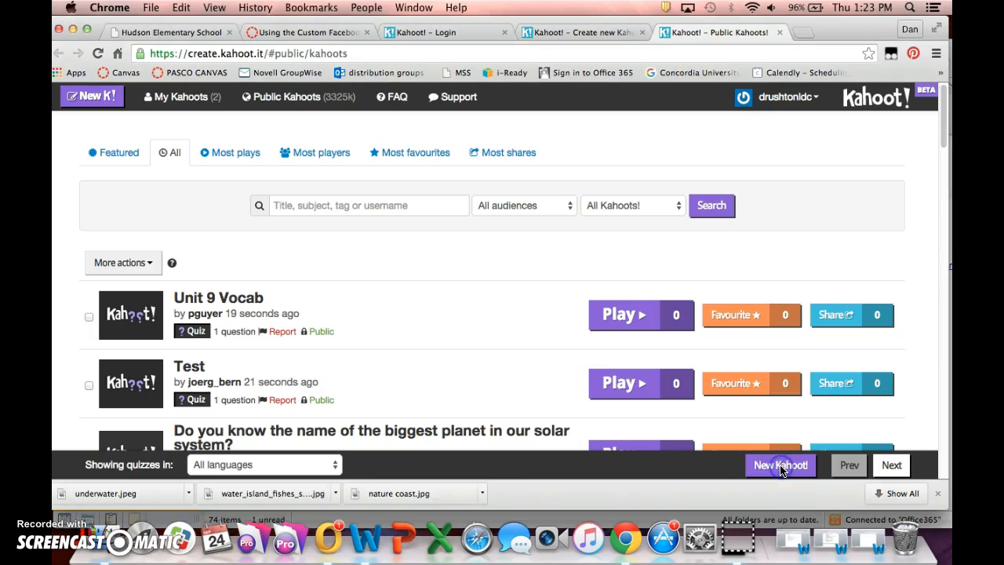
left_click(782, 470)
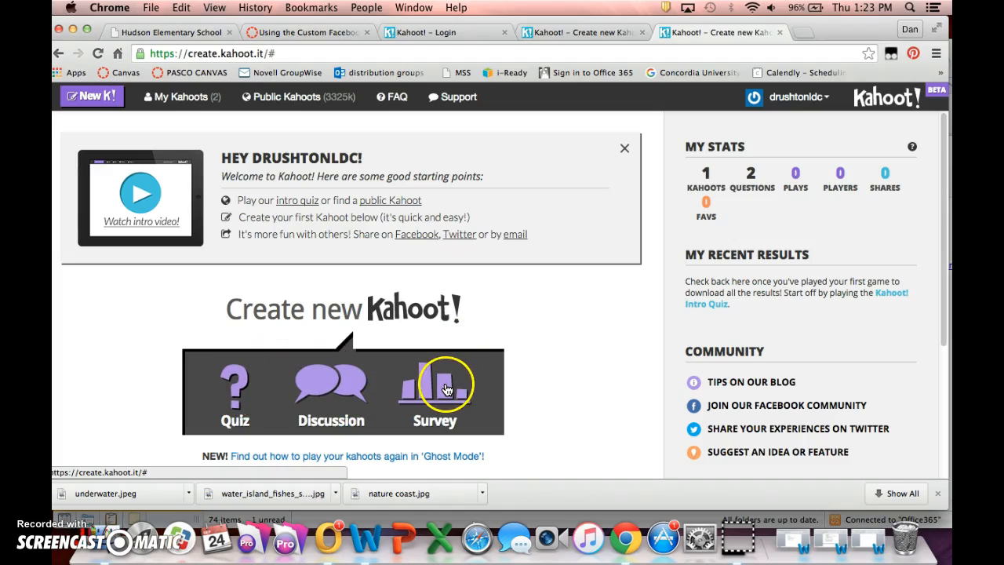
left_click(238, 383)
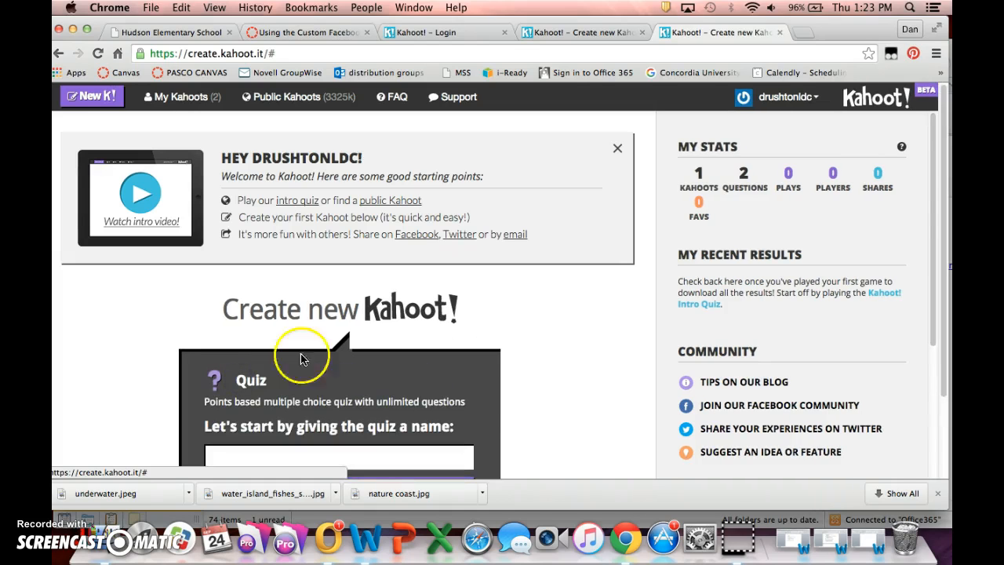
left_click(933, 199)
left_click_drag(933, 199, 927, 229)
left_click(935, 28)
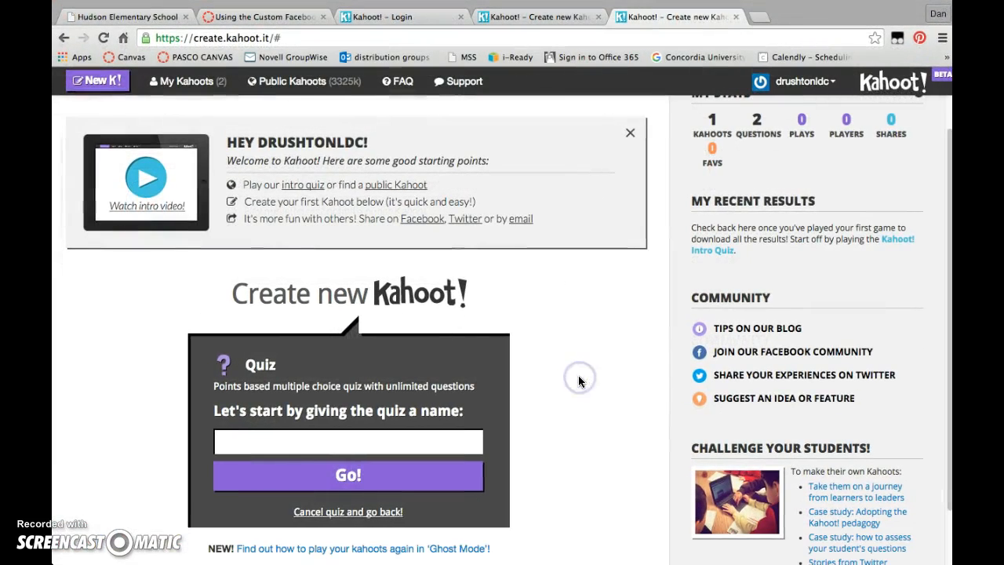
left_click(258, 439)
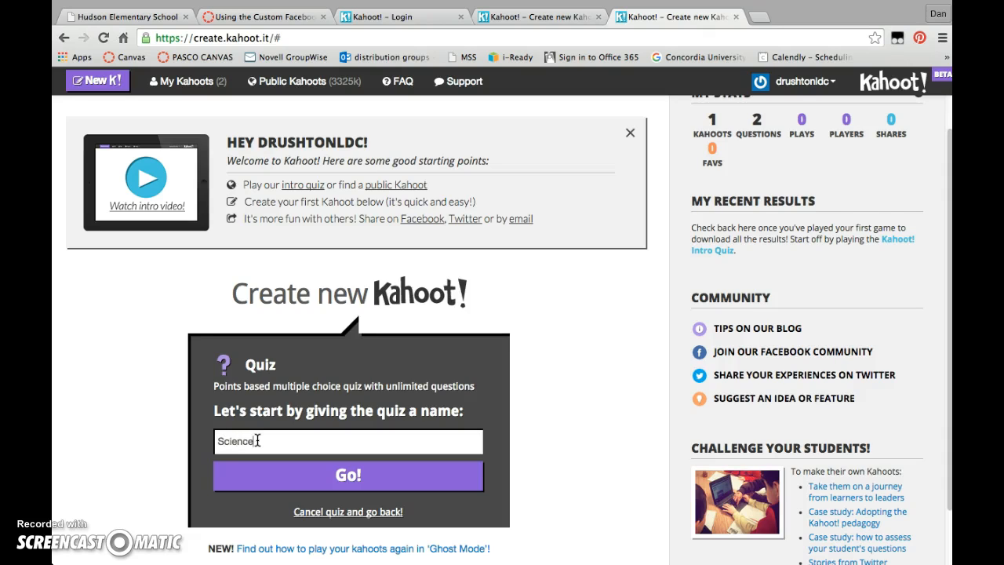
left_click(341, 477)
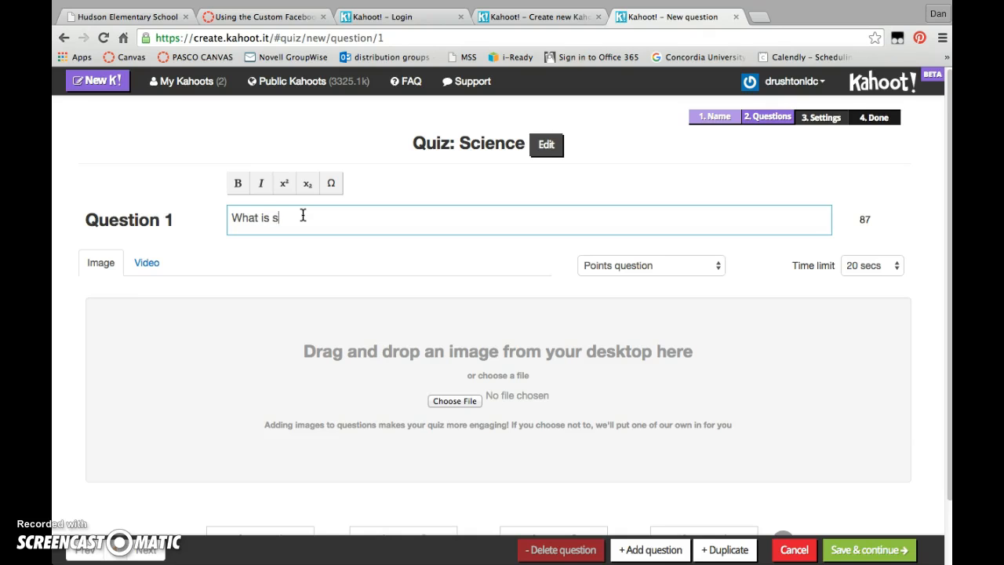
Enter "What is science?" as the text of question 1 and attach the image dove weed.jpg from the Desktop.
left_click(531, 235)
type("ience?")
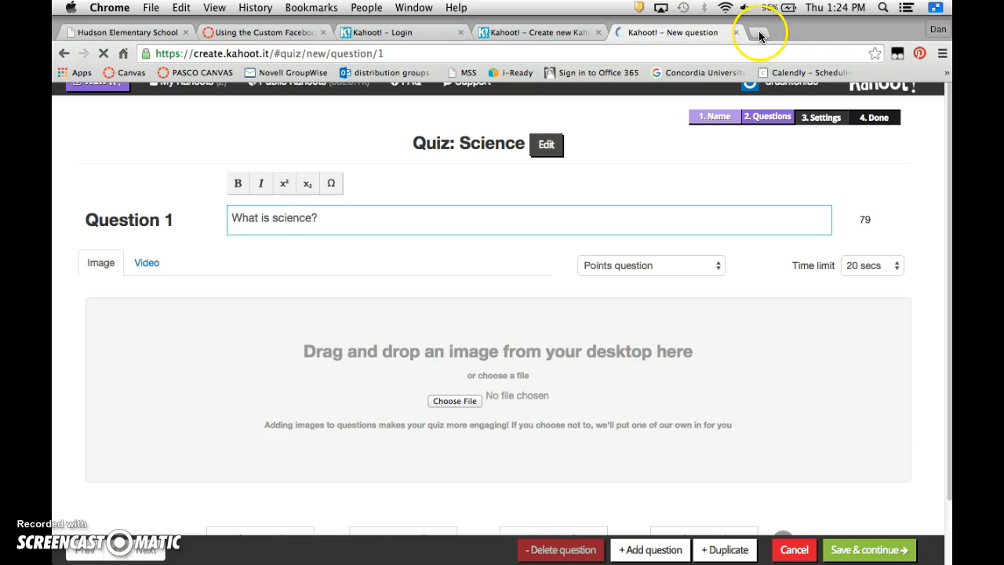
left_click(448, 402)
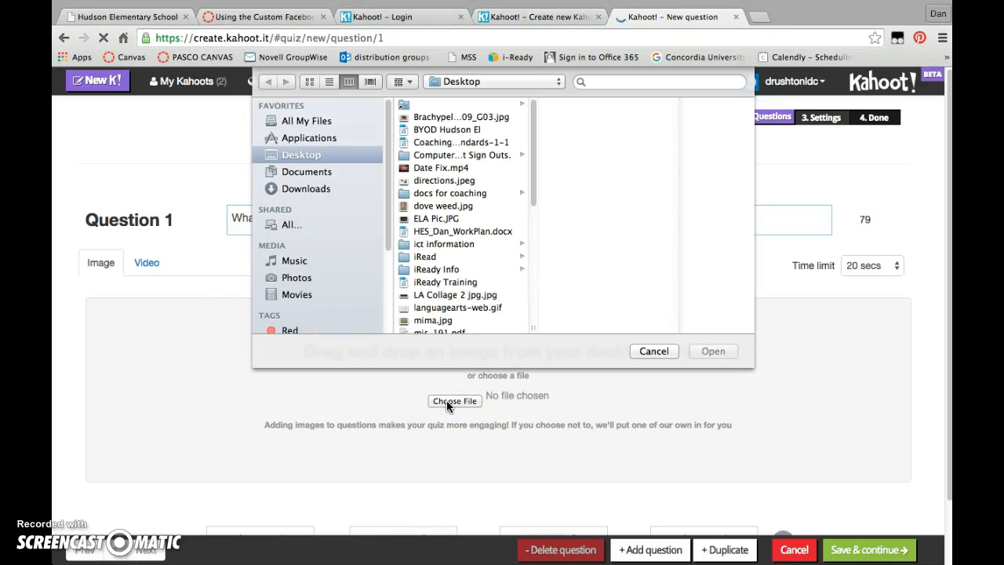
left_click(446, 207)
double_click(446, 208)
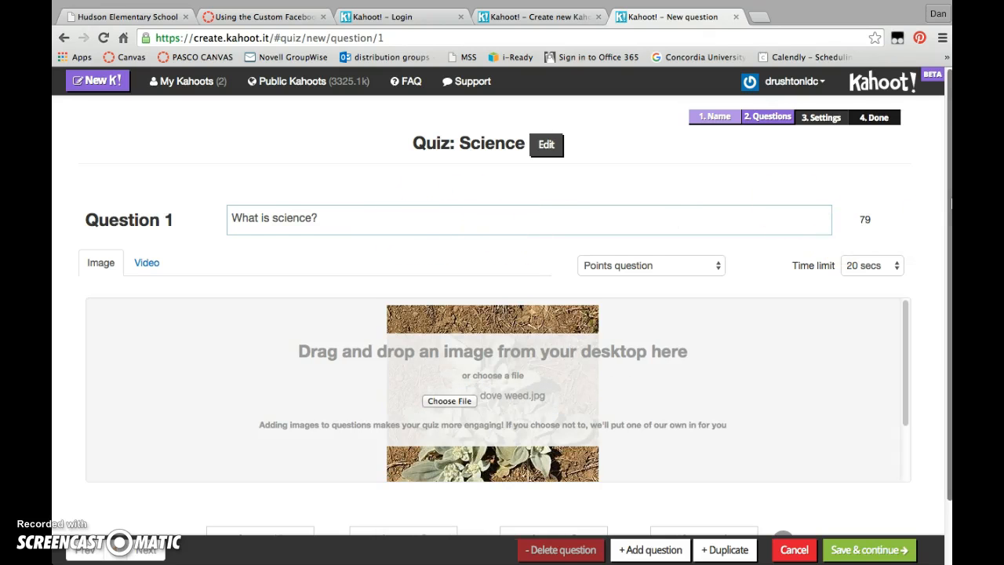
Replace the word "science" in question 1 so that it reads "What is dove weed?".
scroll(516, 303, "down", 2)
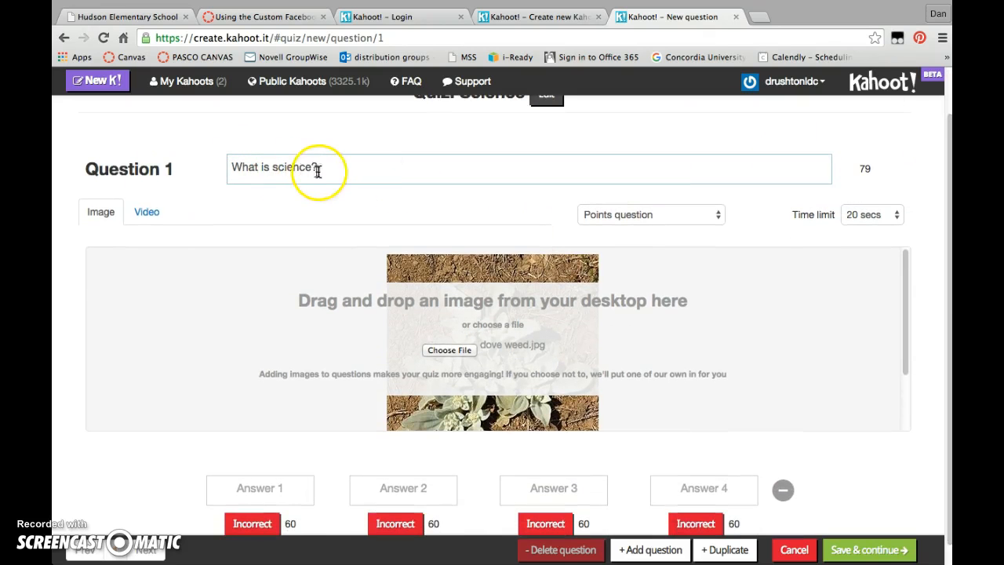
double_click(279, 167)
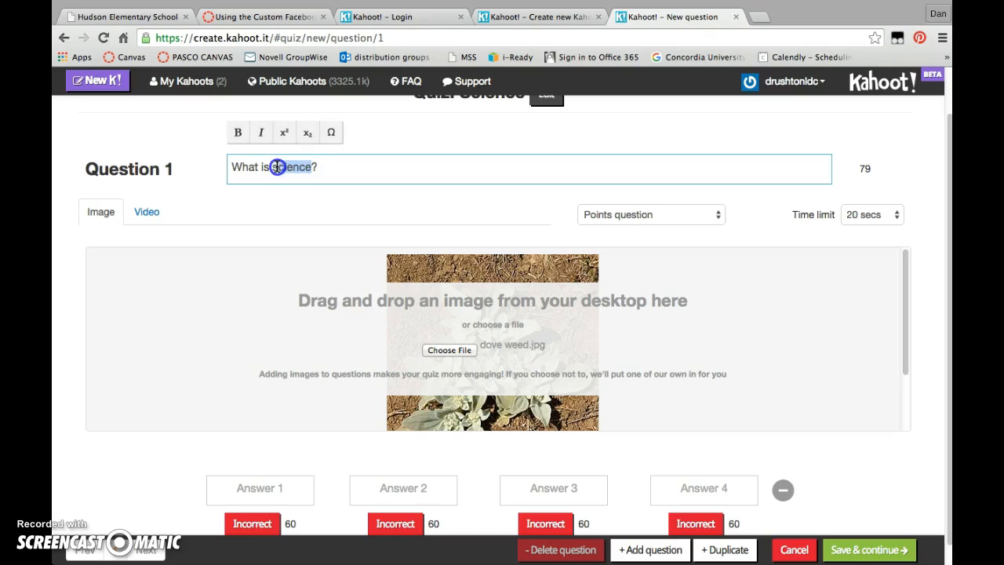
type("dove weed")
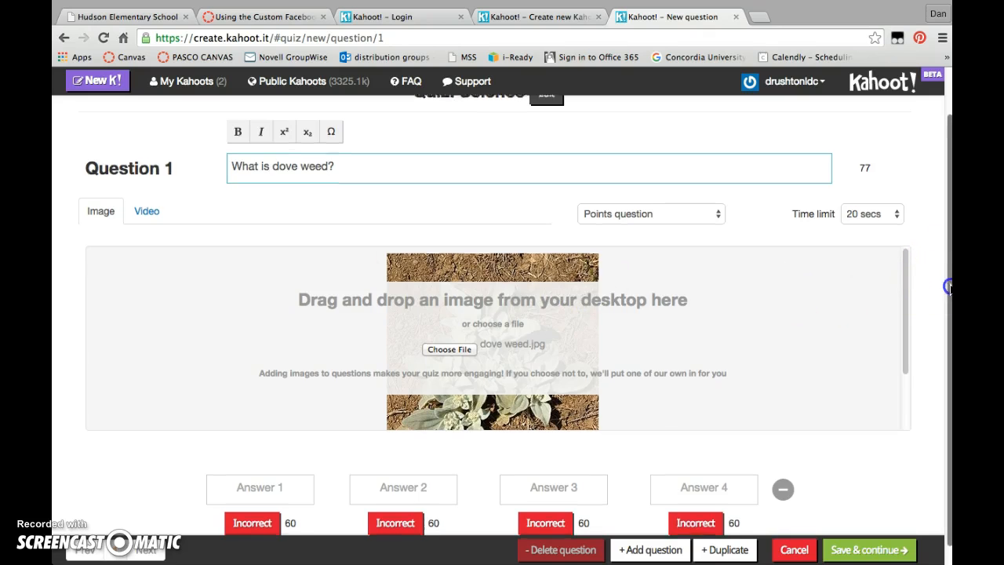
Fill in the answers "An Animal", "A plant", "A fungus" and "None of the above", marking "A plant" as correct.
scroll(947, 285, "down", 1)
left_click(245, 476)
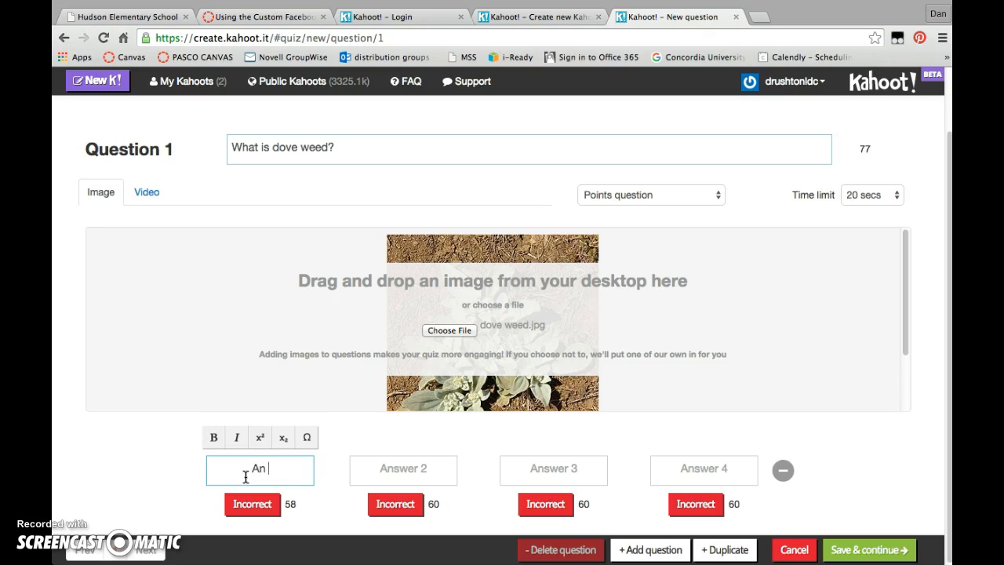
key("Tab")
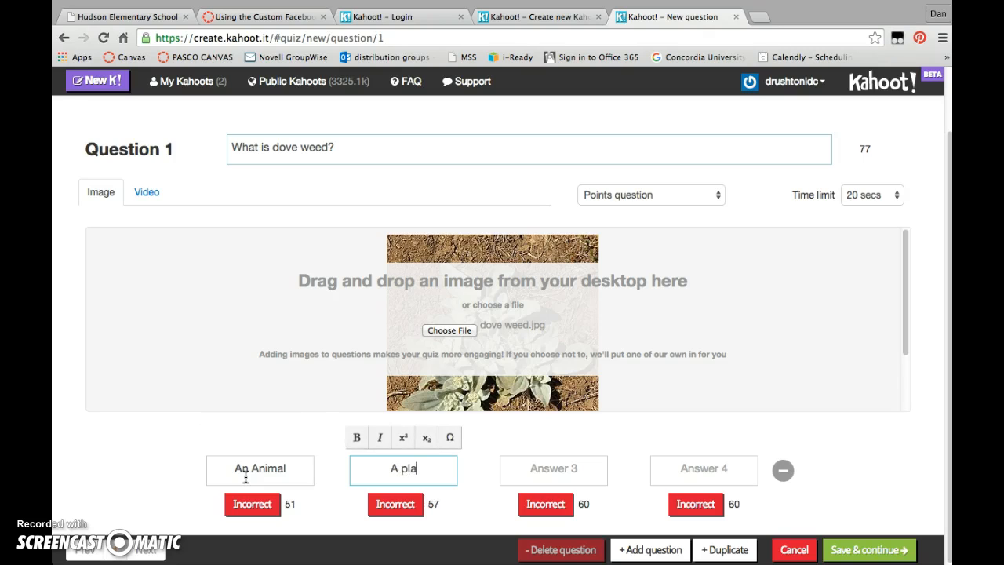
key("Tab")
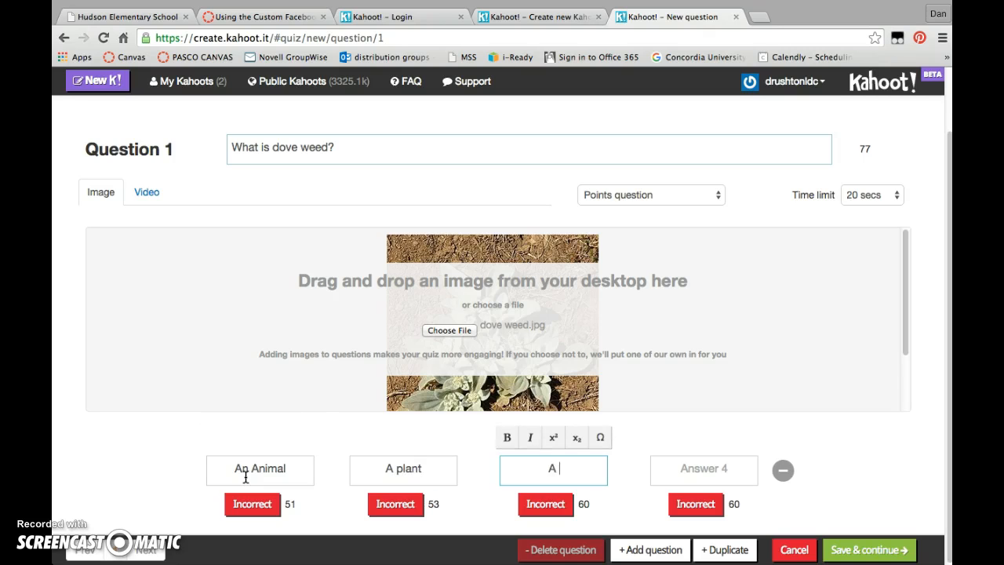
key("Tab")
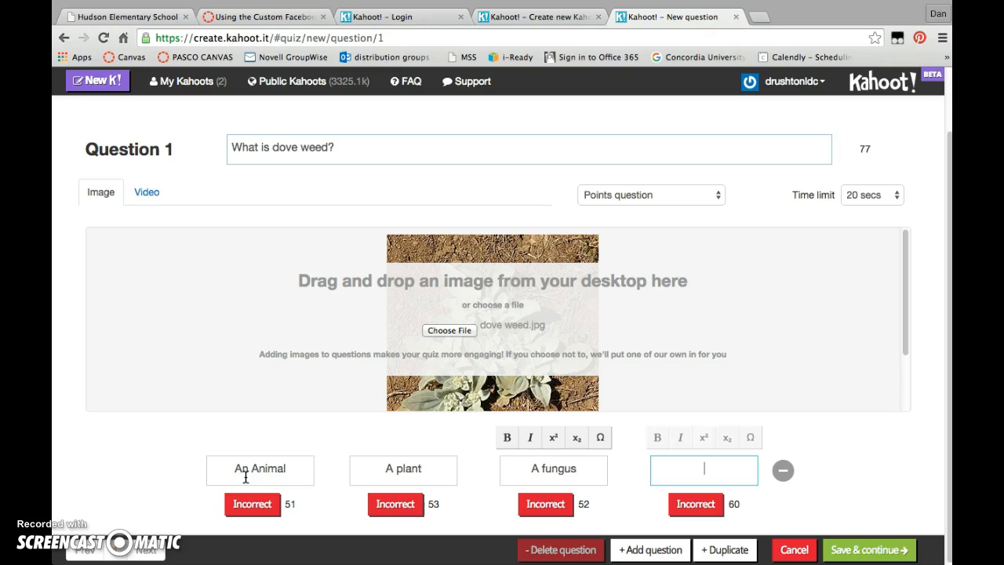
type("None of the above")
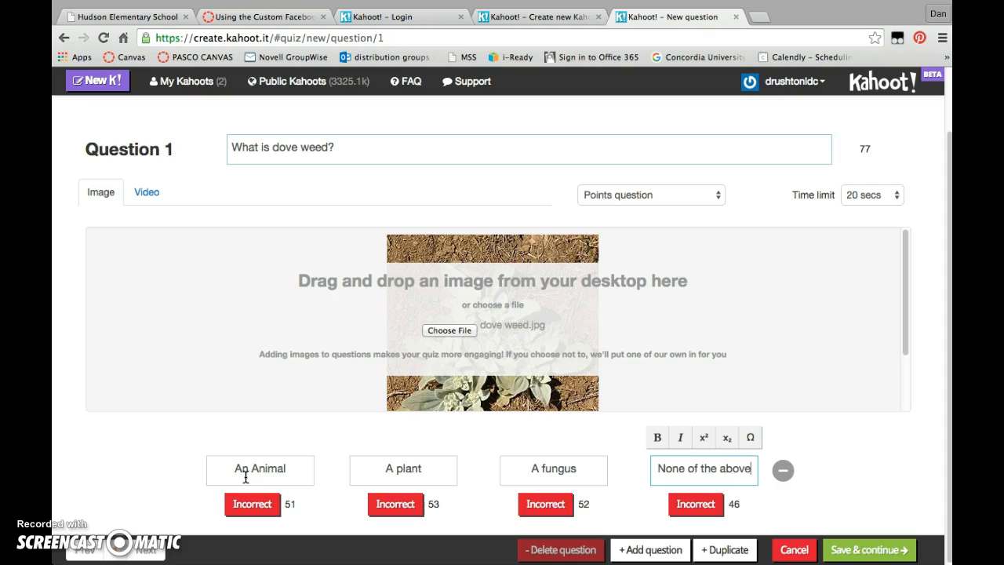
left_click(398, 506)
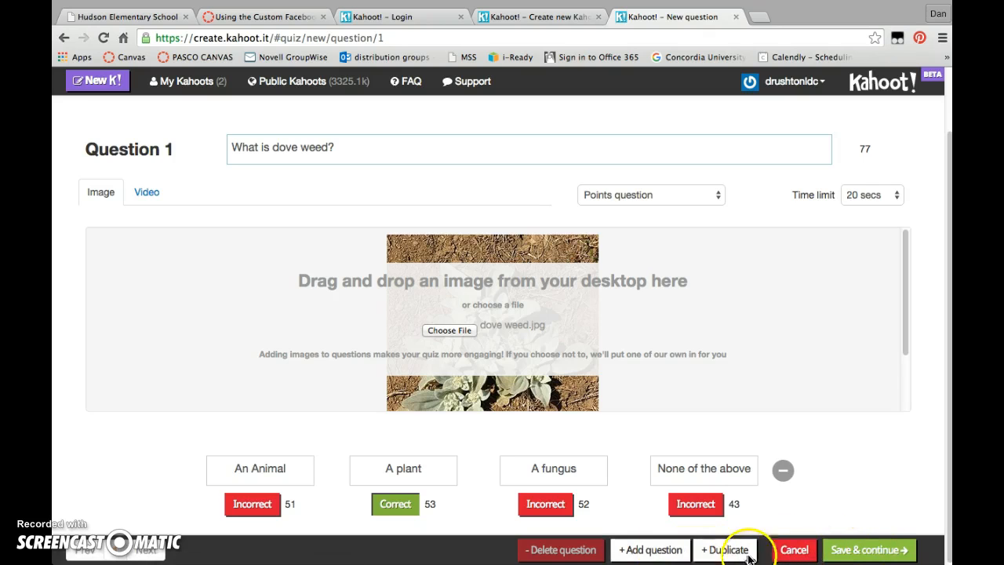
Add a second question to the Science quiz and return to its editing page in Chrome.
left_click(658, 550)
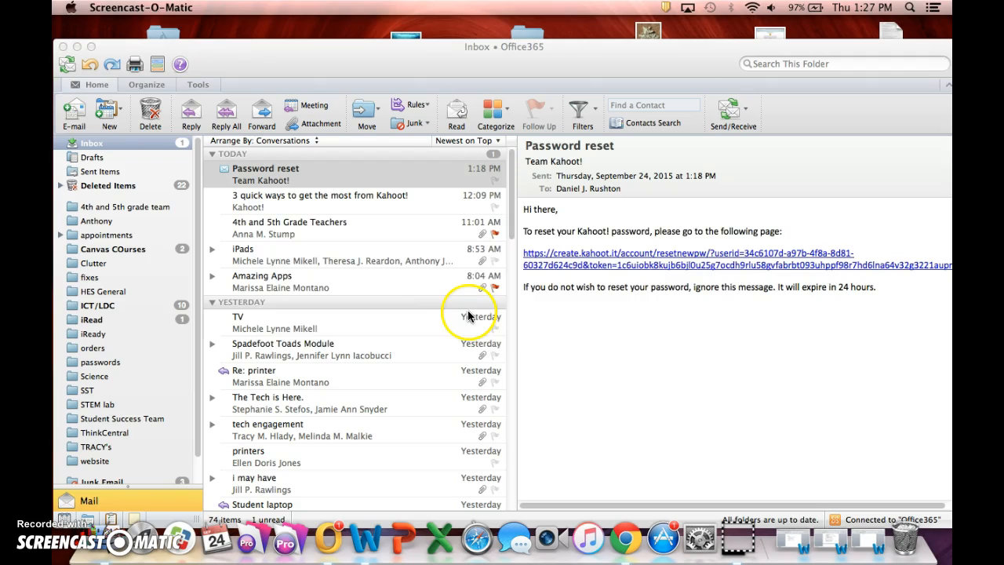
key("super+Tab")
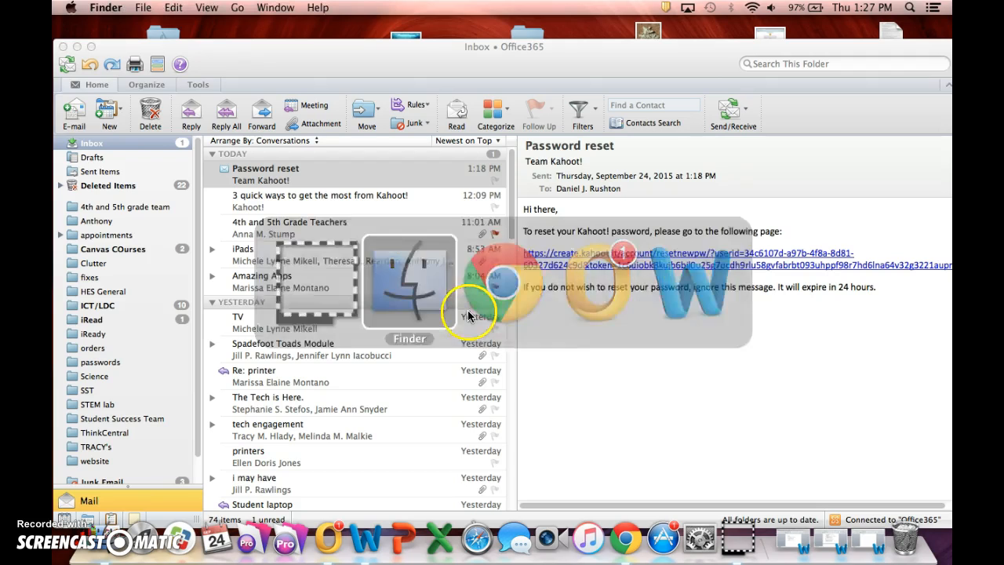
left_click(629, 549)
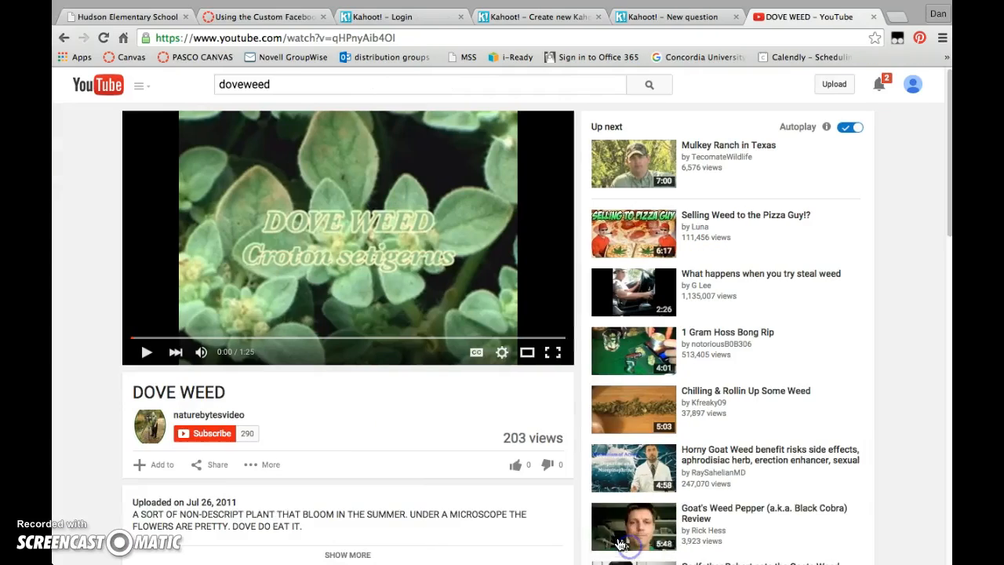
mouse_move(554, 8)
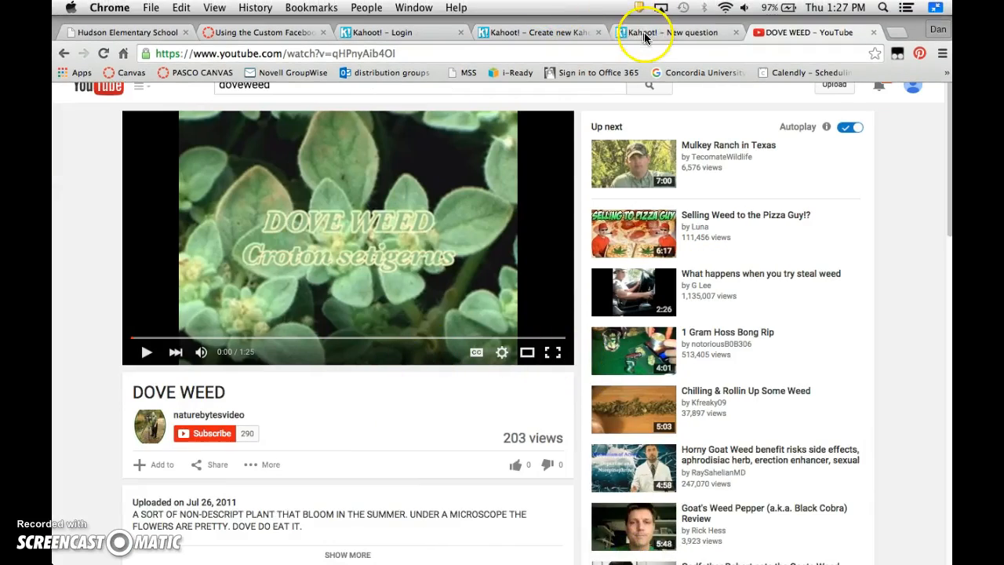
left_click(671, 32)
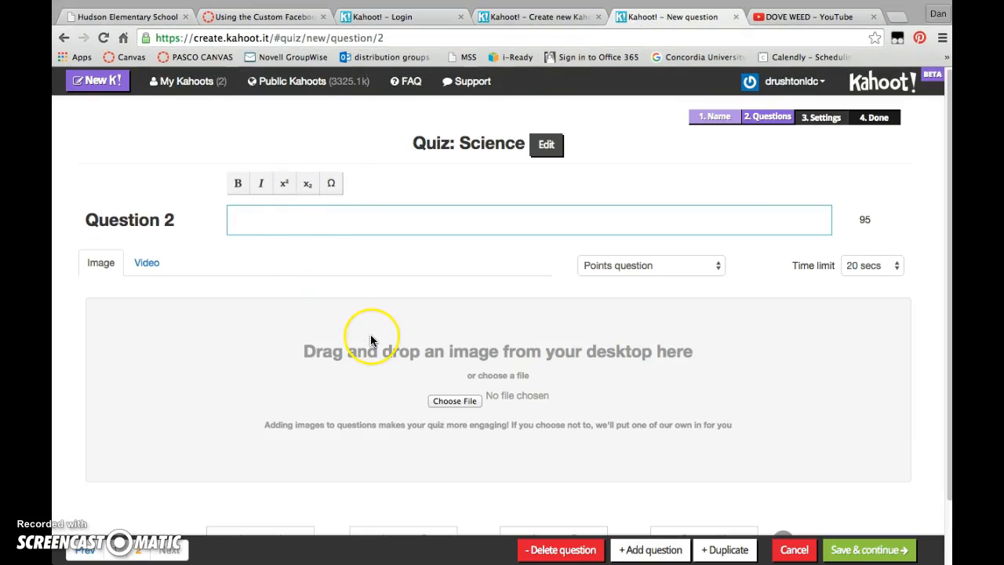
Enter "What was the video about?" as the text of question 2.
left_click(303, 211)
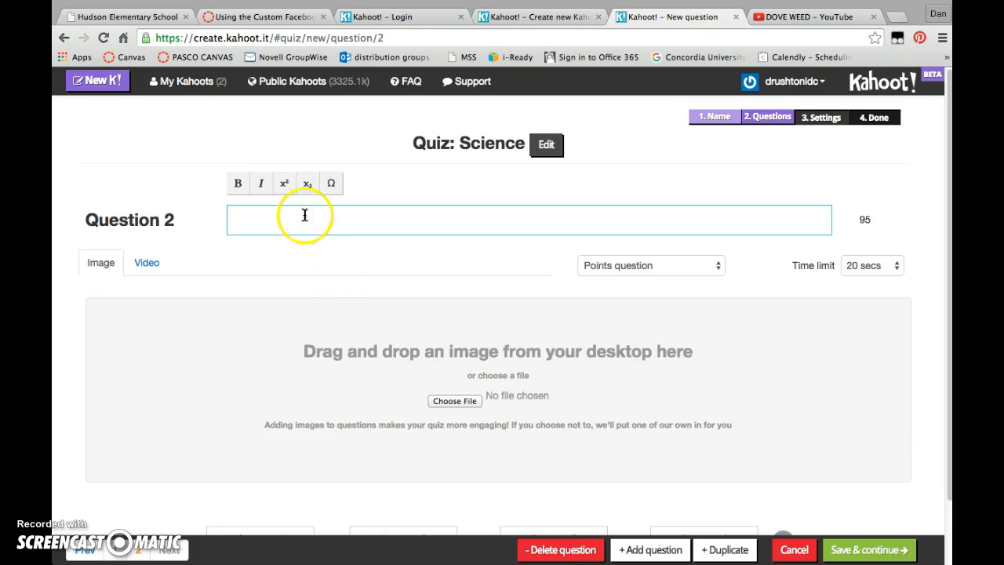
type("What")
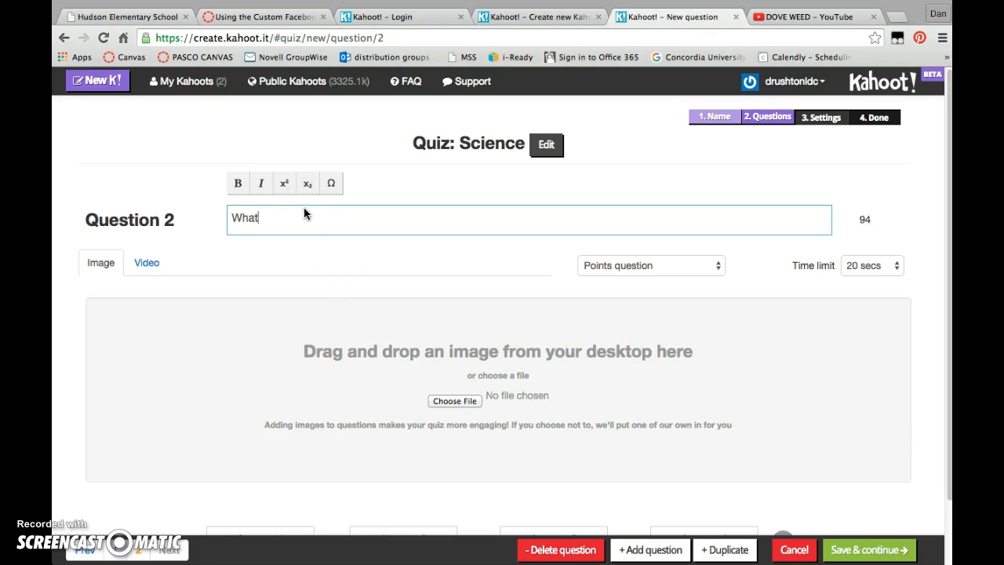
type(" was the video about?")
Attach the "DOVE WEED" YouTube video to question 2 as its video, using the full address copied from the open YouTube page.
left_click(149, 263)
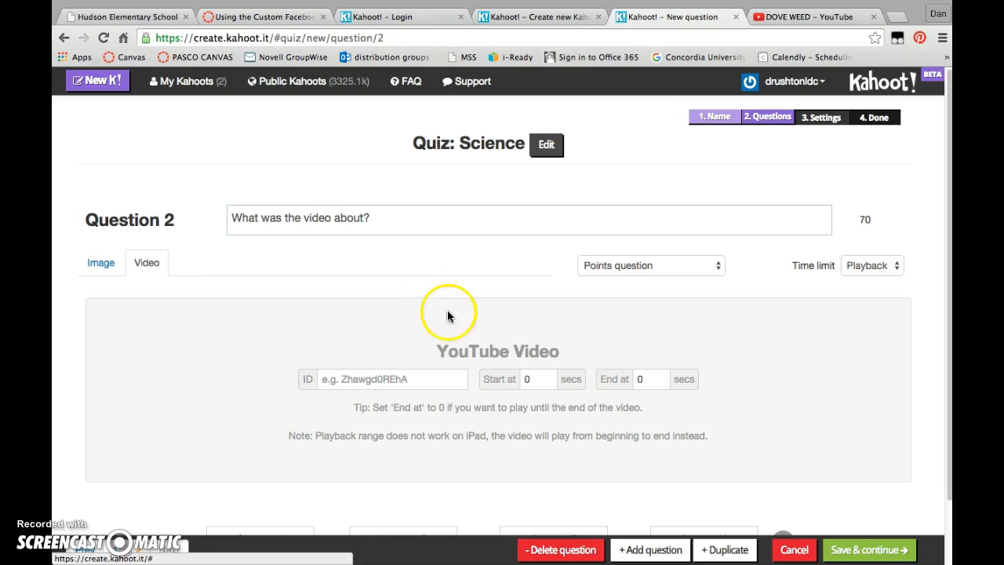
left_click(416, 380)
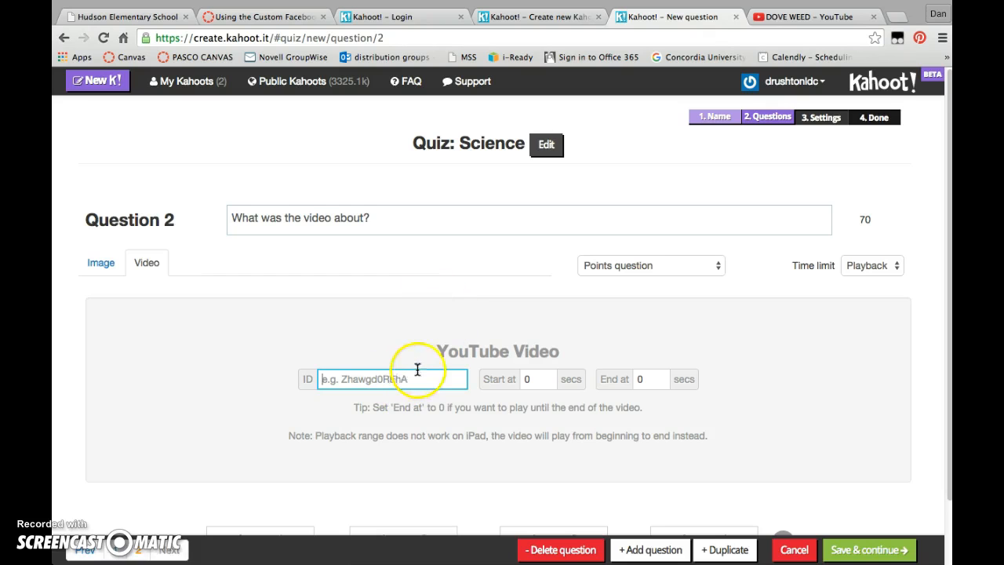
left_click(816, 17)
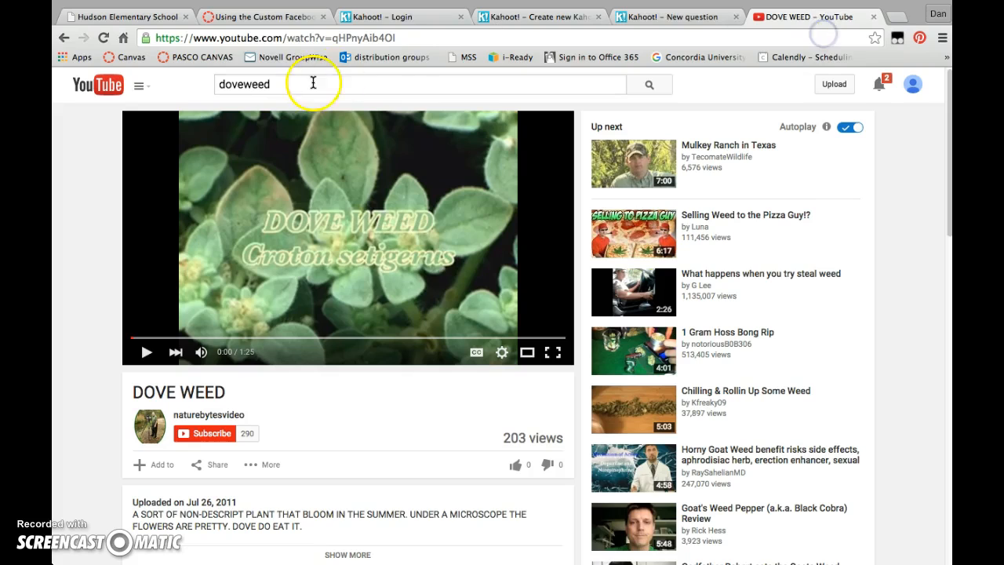
left_click(263, 38)
left_click(263, 37)
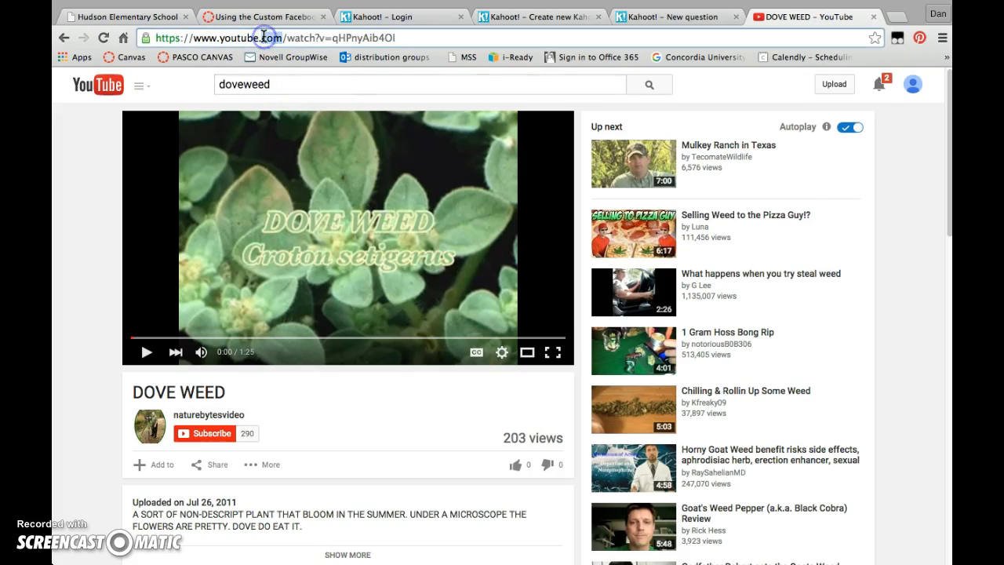
triple_click(376, 37)
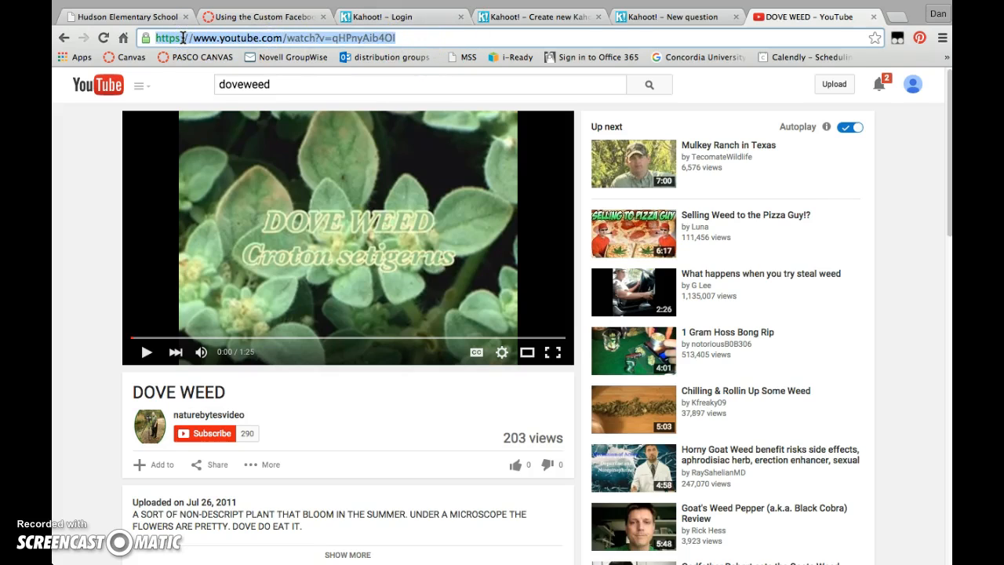
left_click(659, 17)
left_click(329, 380)
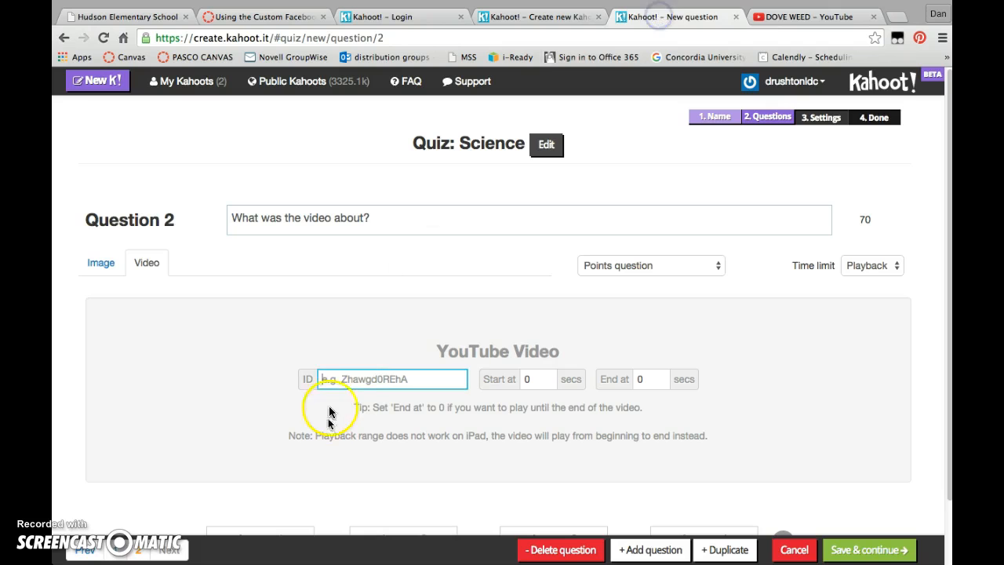
key("ctrl+v")
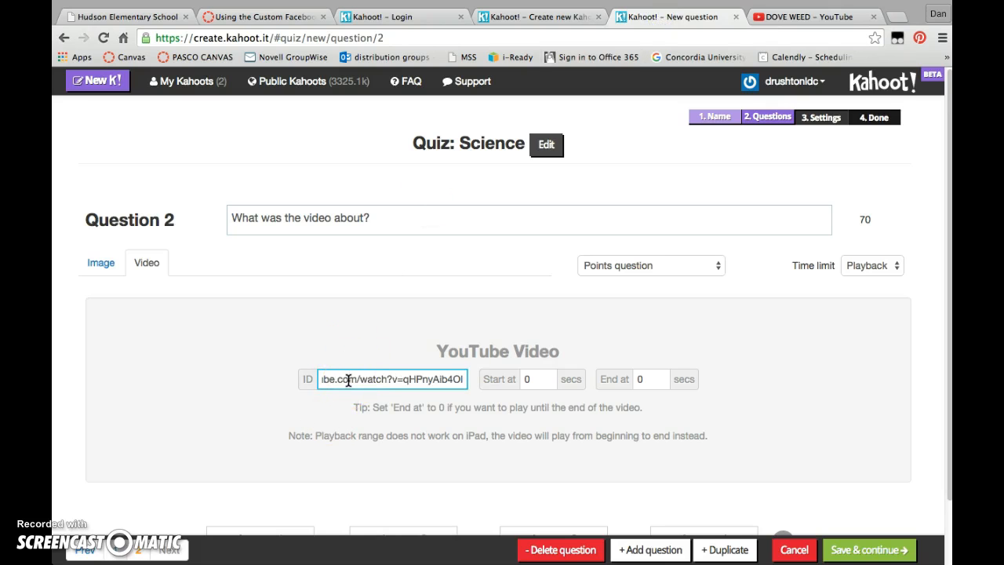
Fill in question 2's answers "Dogs", "cats", "Dove Weed" and "None of the above", marking "Dove Weed" as correct.
left_click_drag(950, 242, 950, 302)
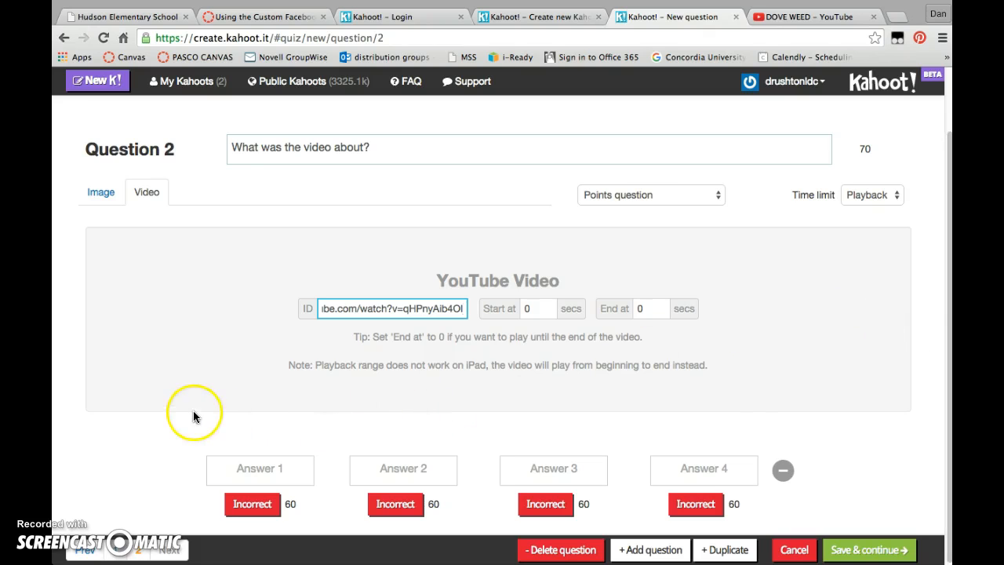
left_click(266, 469)
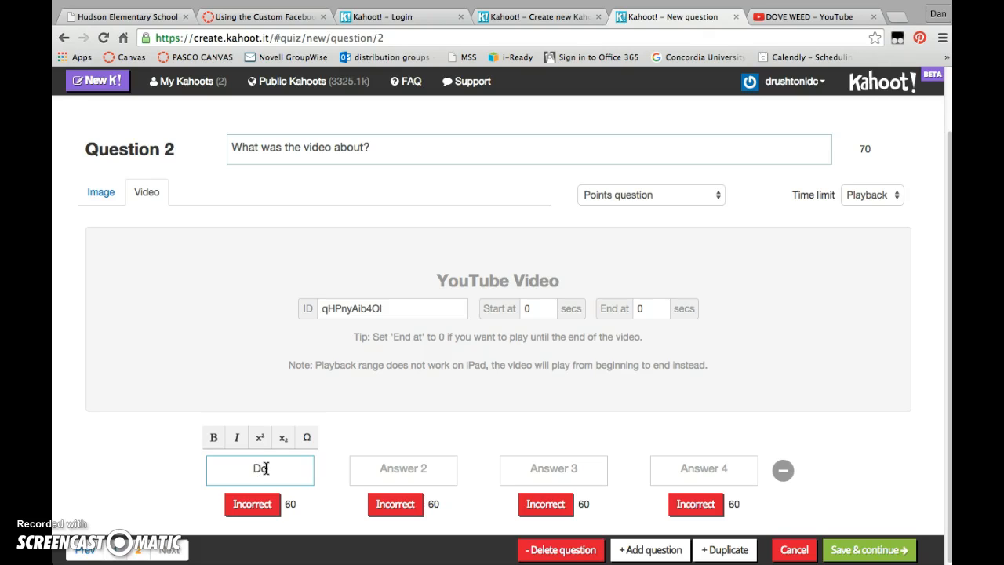
left_click(417, 469)
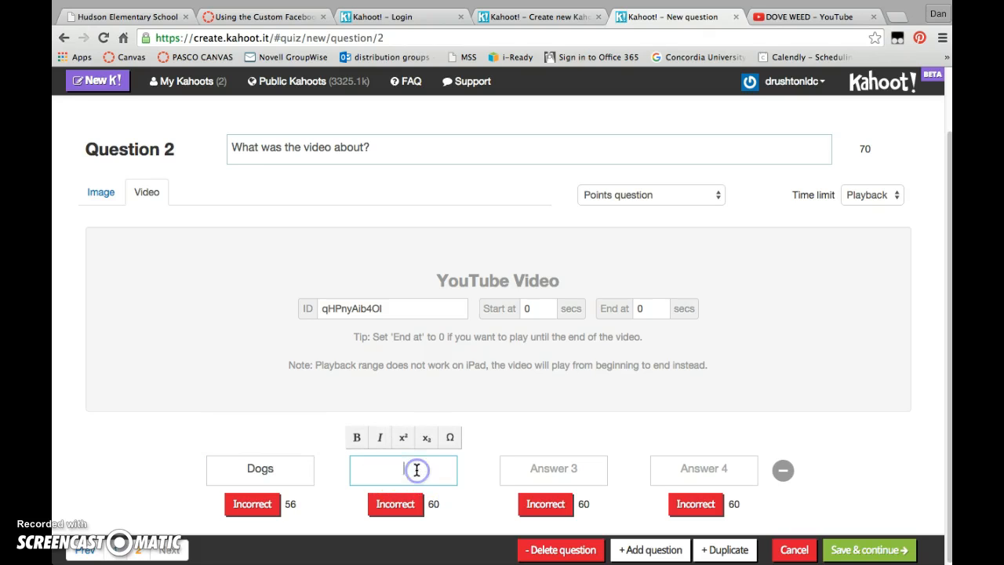
left_click(514, 470)
type("Dove Weed")
left_click(696, 474)
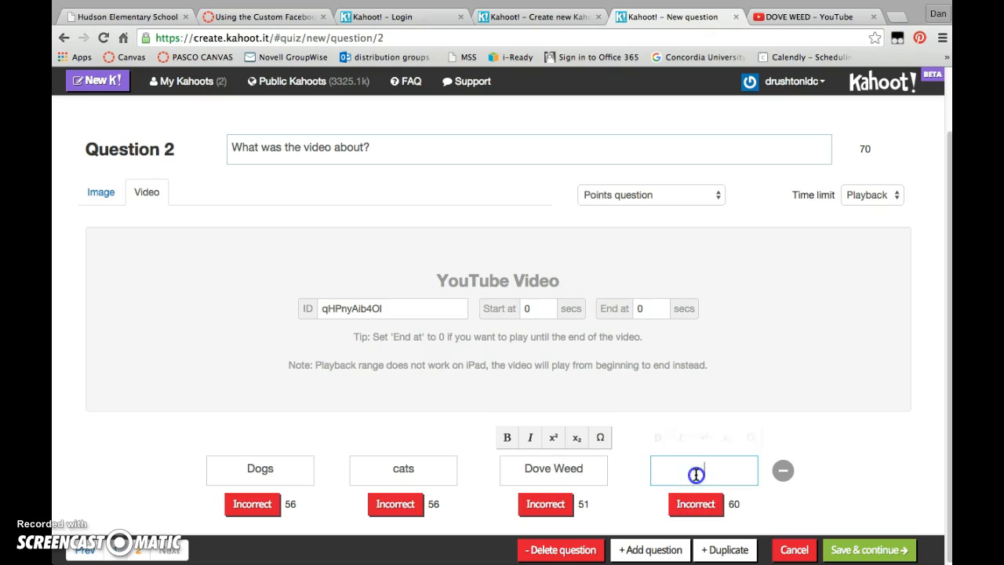
type("None of the above")
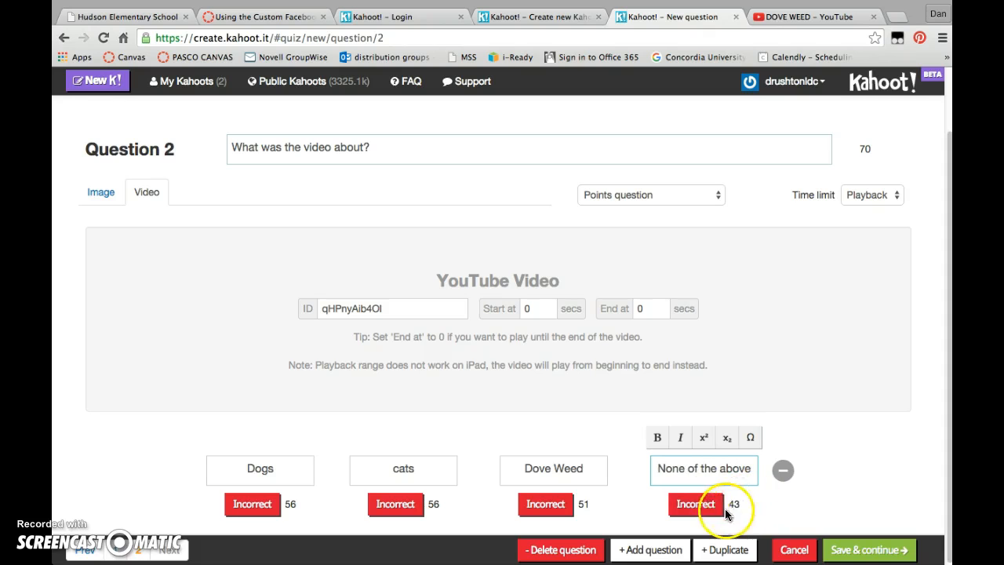
left_click(545, 504)
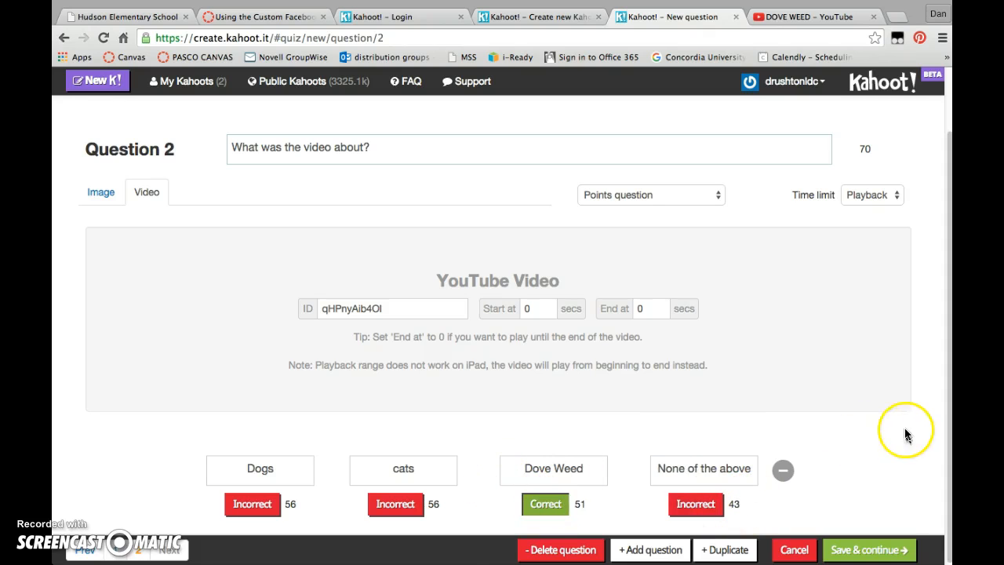
Save the questions, keep "What is dove weed?" before "What was the video about?", and continue to the quiz settings.
left_click(867, 548)
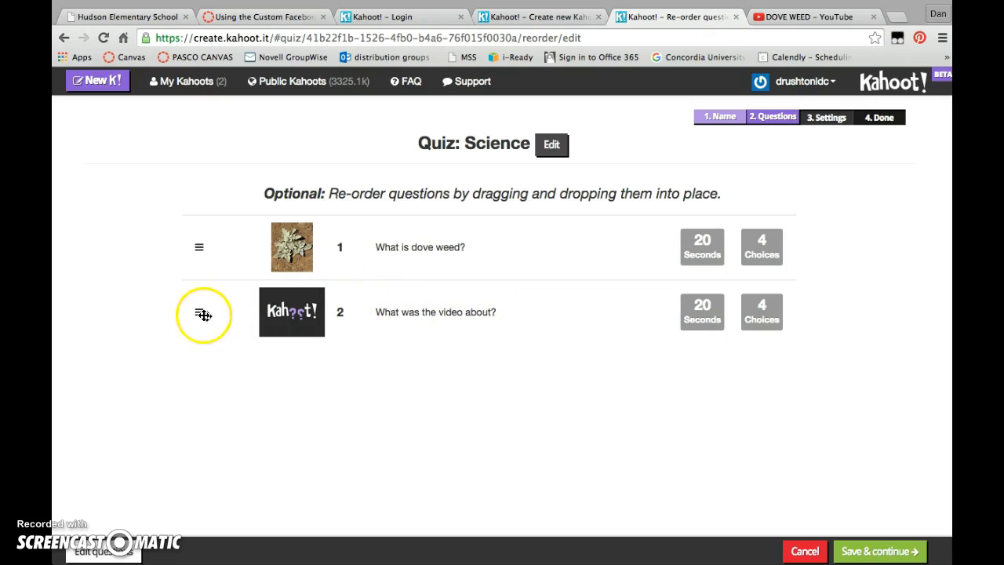
mouse_move(199, 314)
left_mouse_down()
mouse_move(196, 246)
mouse_move(197, 311)
left_mouse_up()
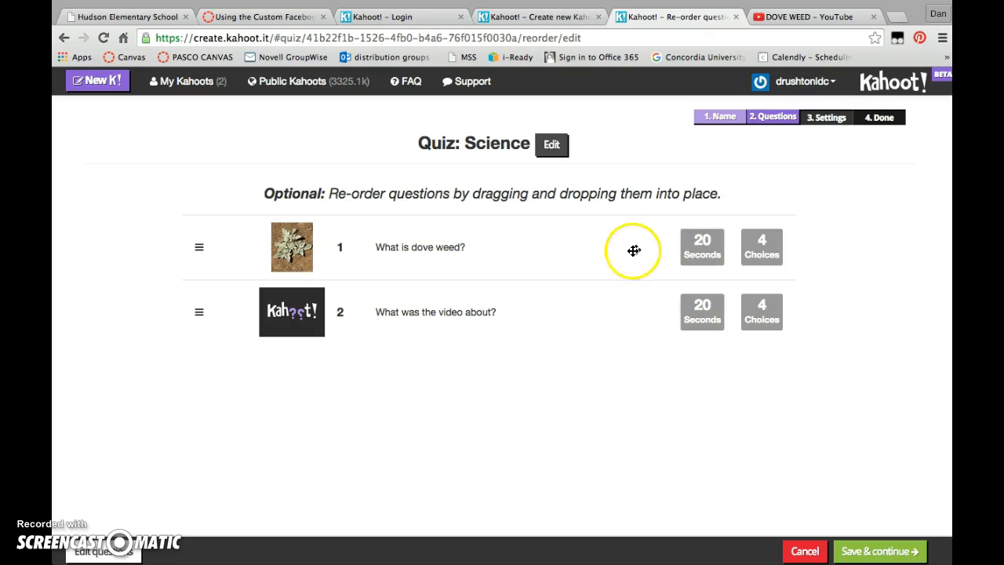
left_click(868, 553)
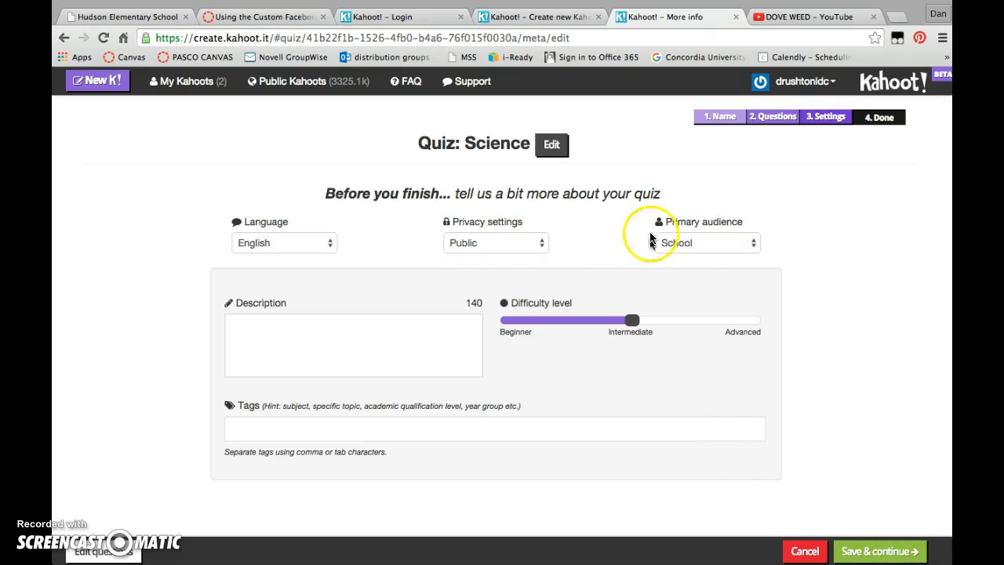
Check the primary audience and privacy options, keeping School as the audience and Public as the privacy setting.
left_click(716, 250)
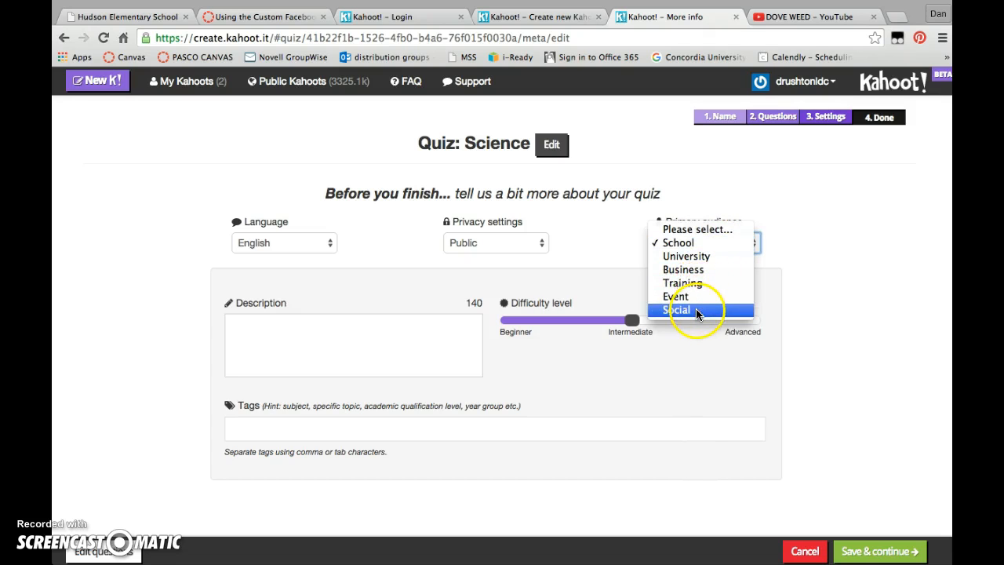
left_click(701, 243)
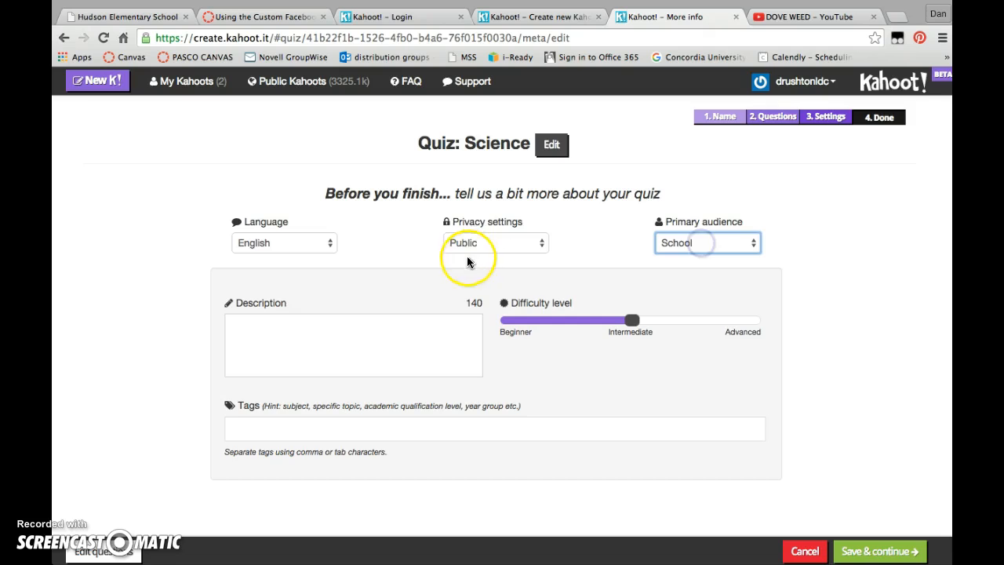
left_click(470, 245)
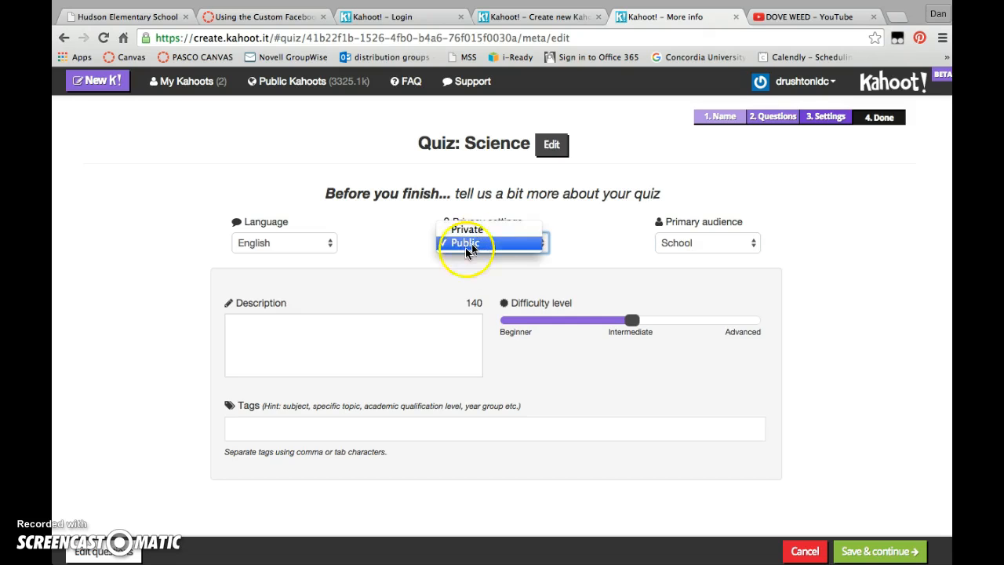
left_click(385, 220)
Describe the quiz as "Practice Training Kahoot", set its difficulty between Beginner and Intermediate, and save the settings.
left_click(335, 334)
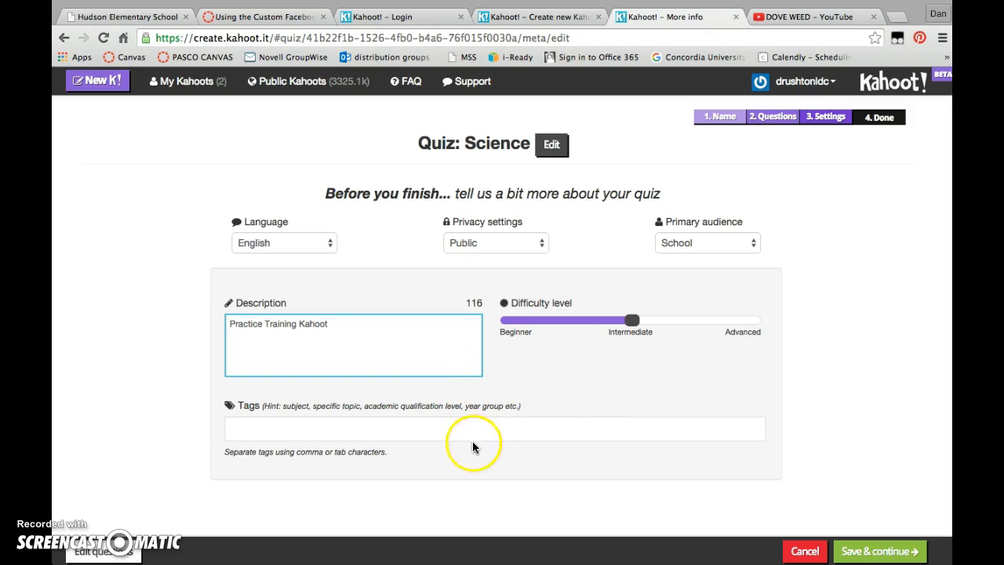
left_click_drag(634, 326, 762, 324)
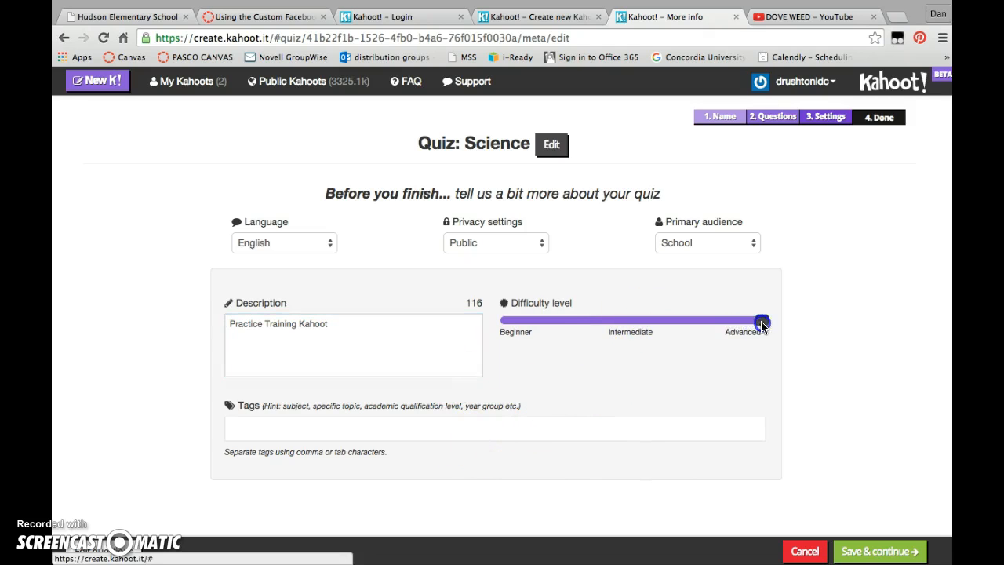
left_click(610, 328)
left_click_drag(612, 328, 558, 328)
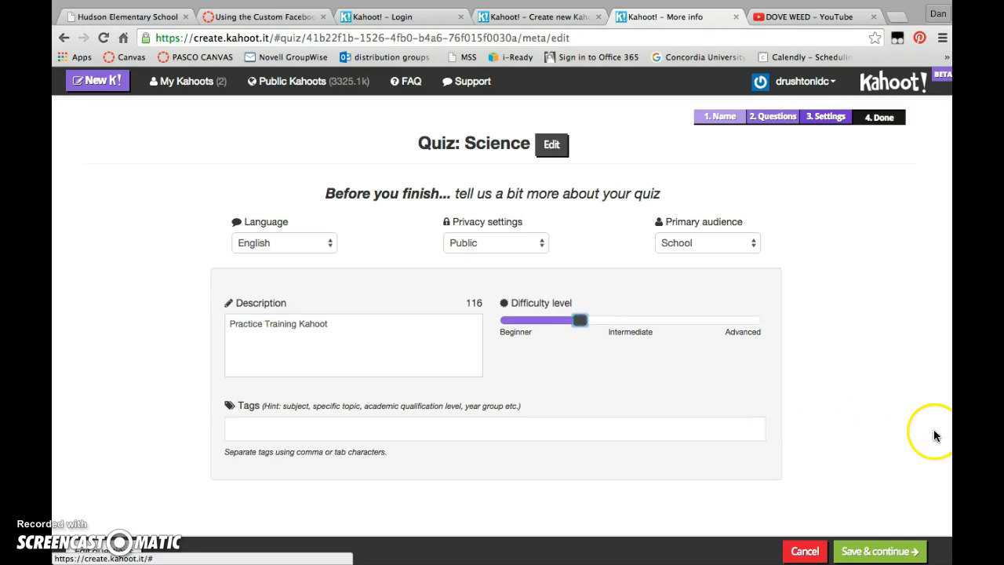
left_click(890, 553)
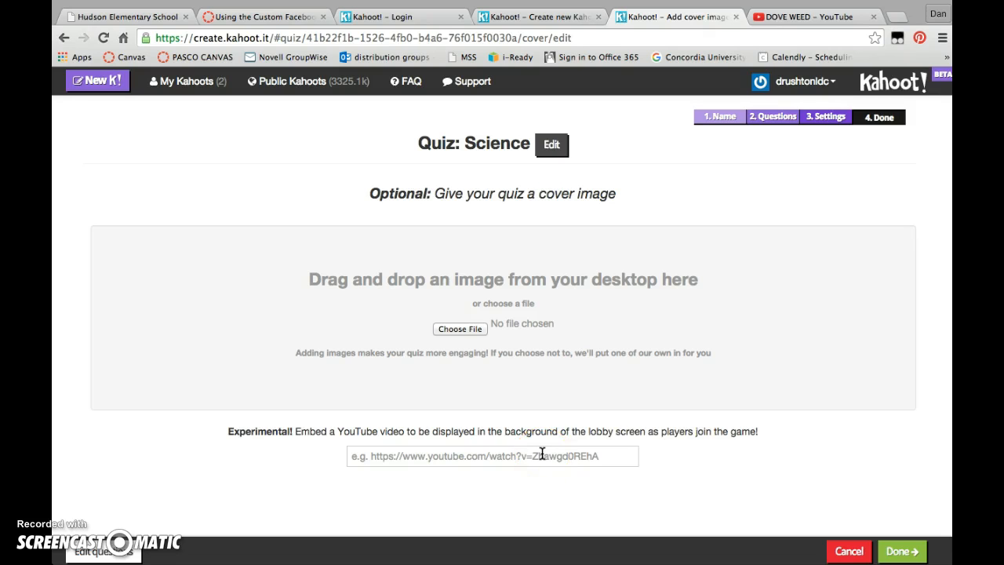
Add dove weed.jpg as the quiz's cover image and finish creating the quiz.
left_click(461, 329)
double_click(441, 205)
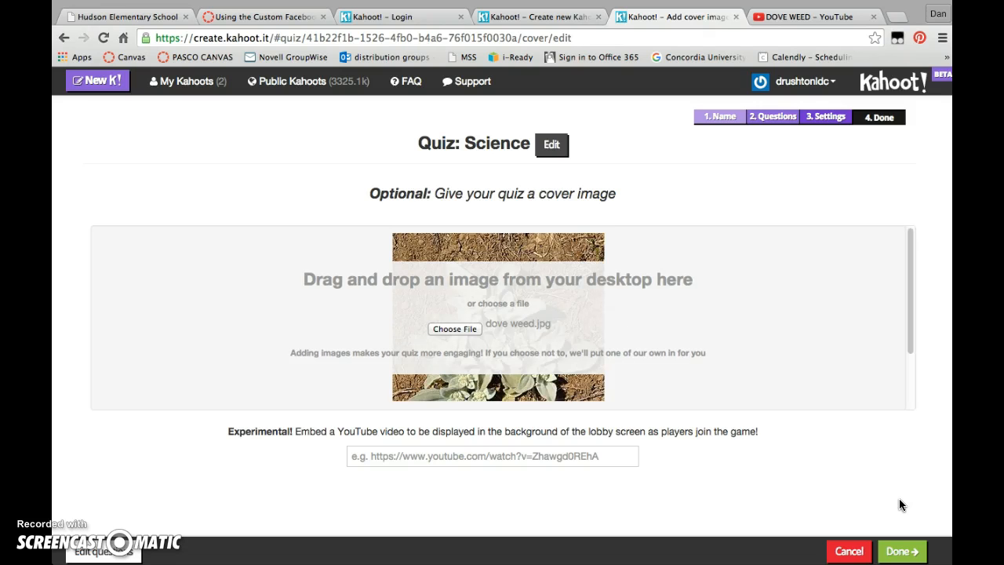
left_click(897, 540)
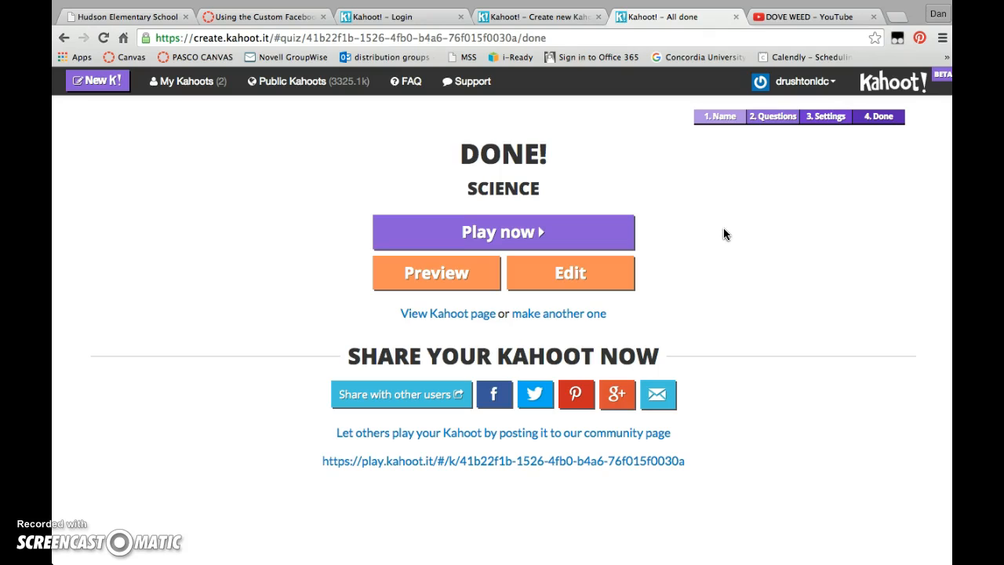
Open a preview of the Science quiz and launch the game with its default options.
left_click(437, 273)
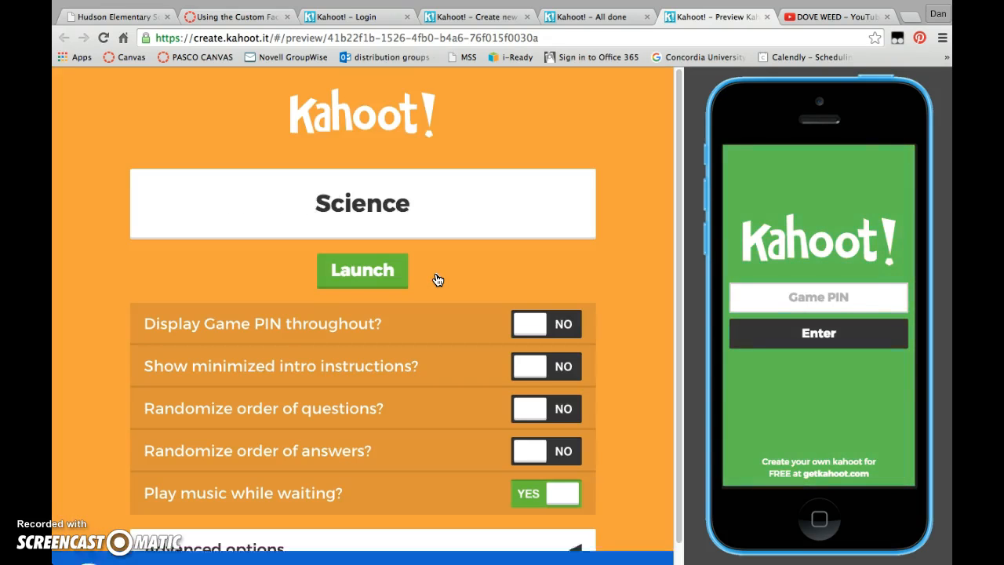
left_click(756, 308)
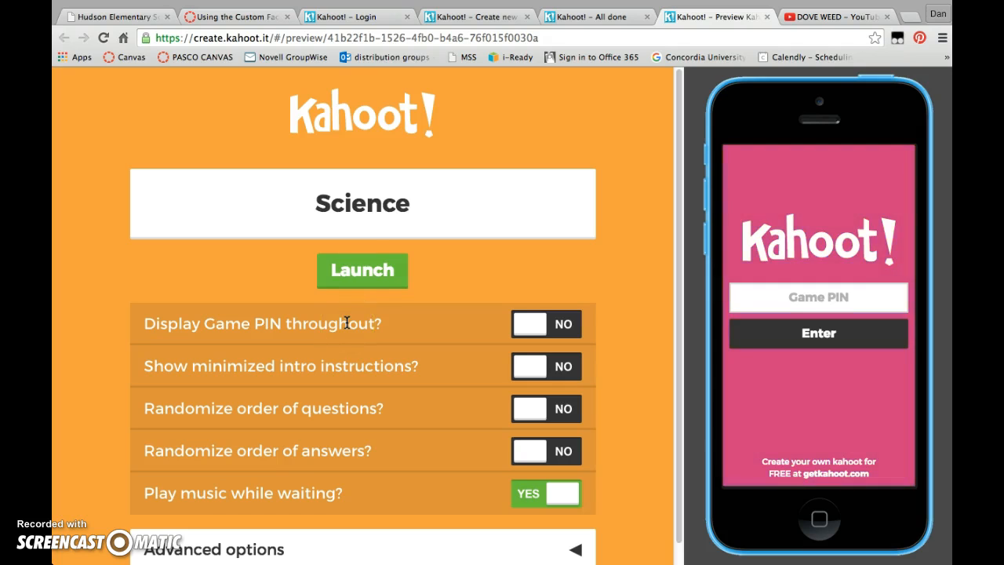
left_click(359, 273)
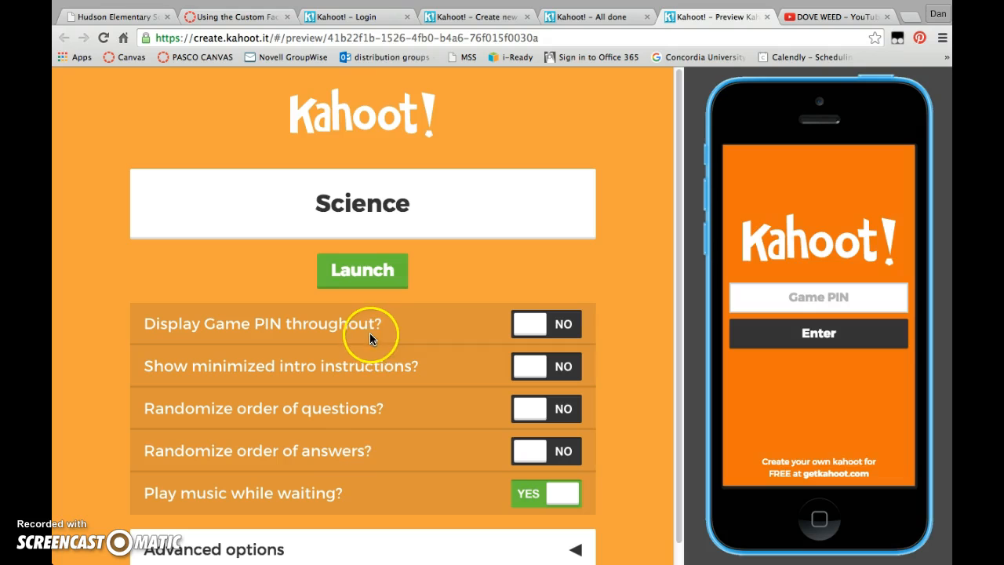
left_click(364, 274)
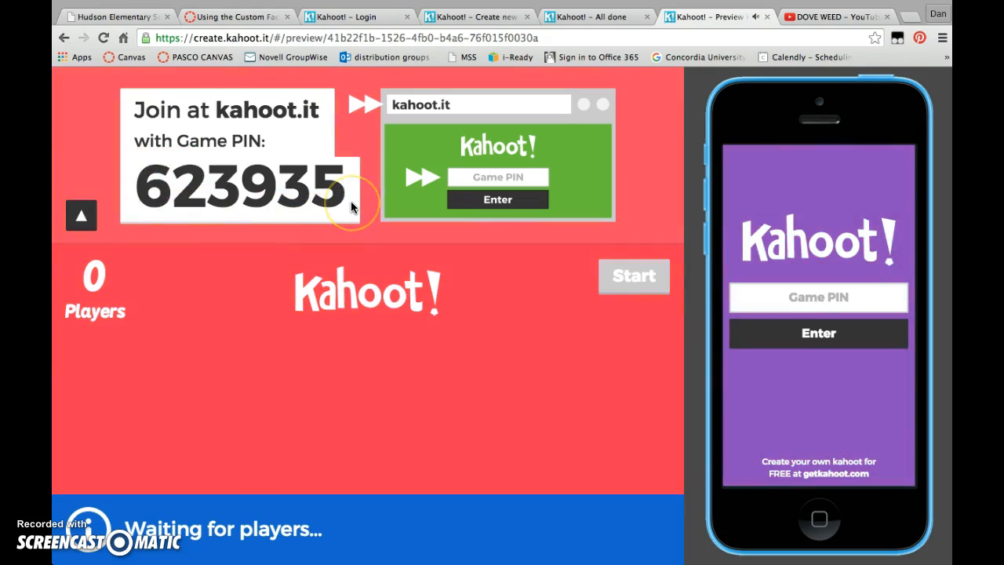
Enter the displayed game PIN on the simulated phone and submit it to join the game.
left_click(809, 298)
type("623935")
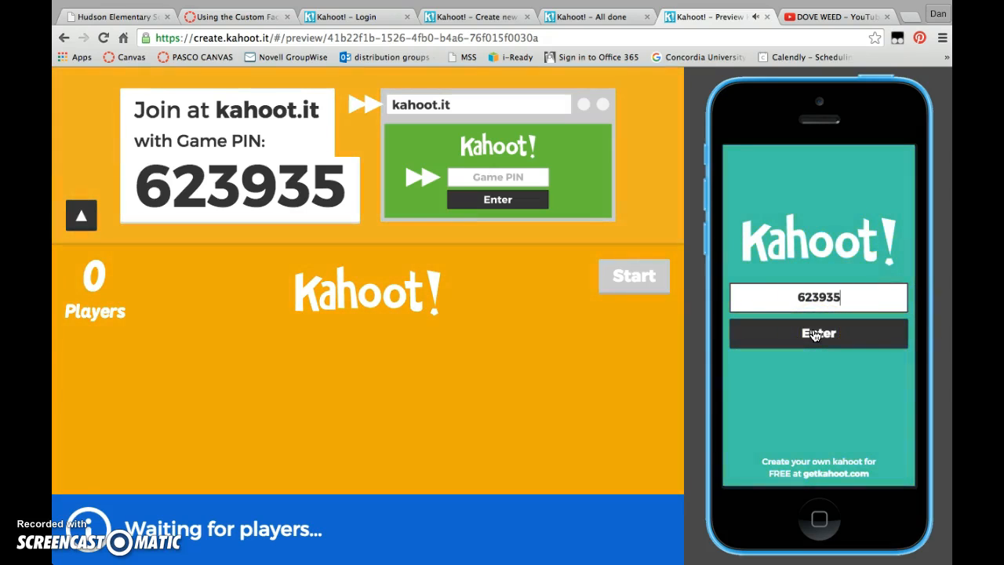
left_click(816, 334)
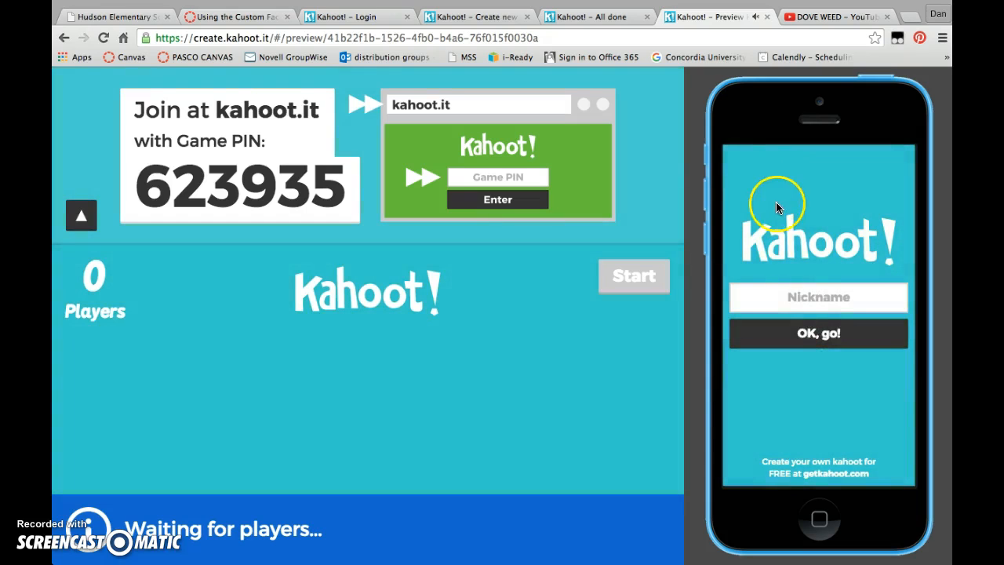
Join as a player by entering the player's nickname on the simulated phone, and start the game.
left_click(818, 297)
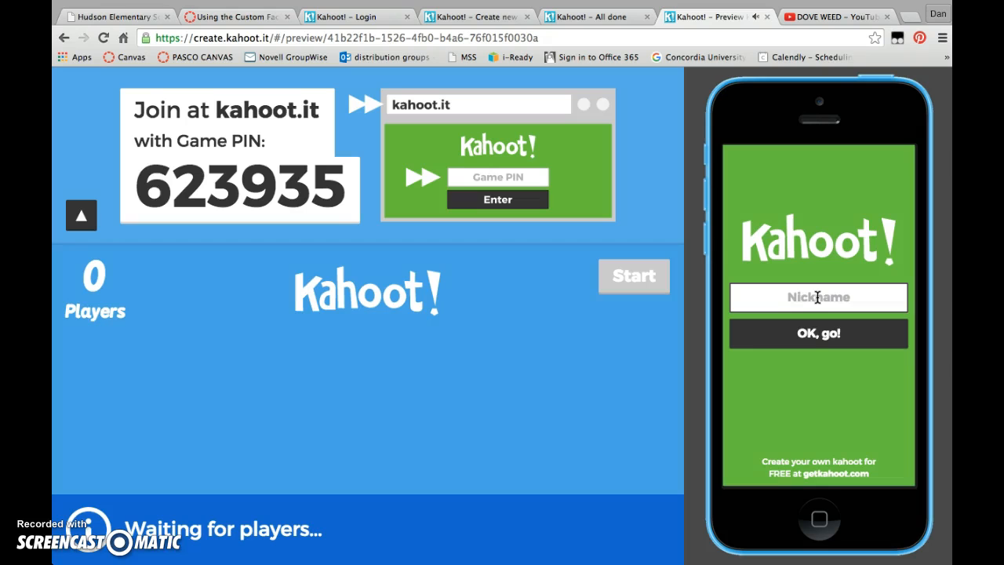
type("Dan")
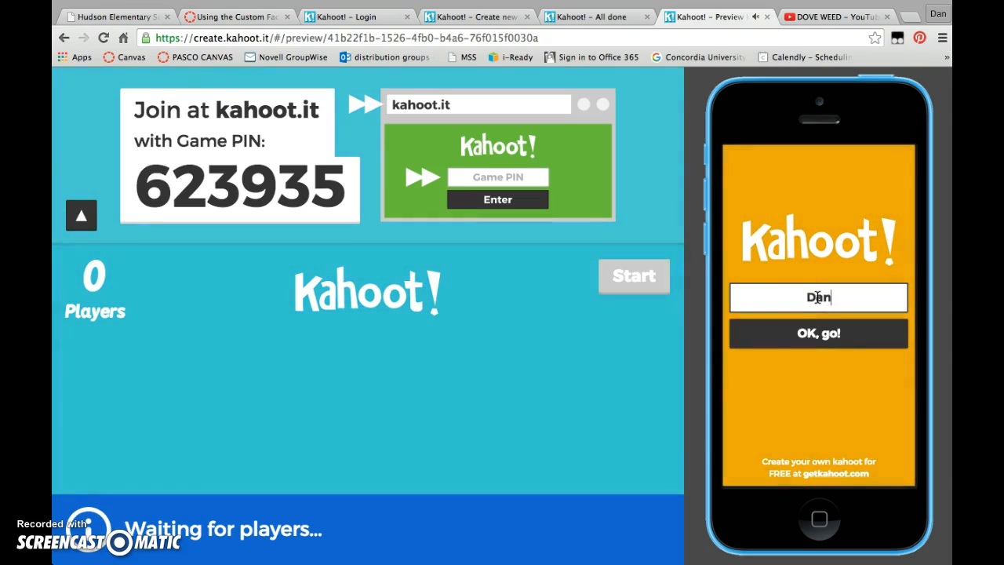
left_click(822, 336)
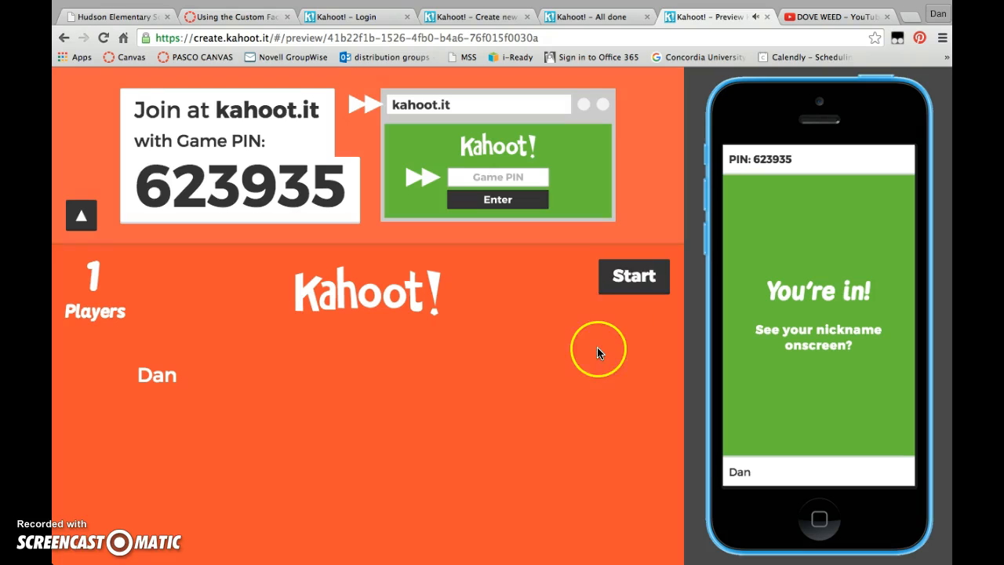
left_click(634, 276)
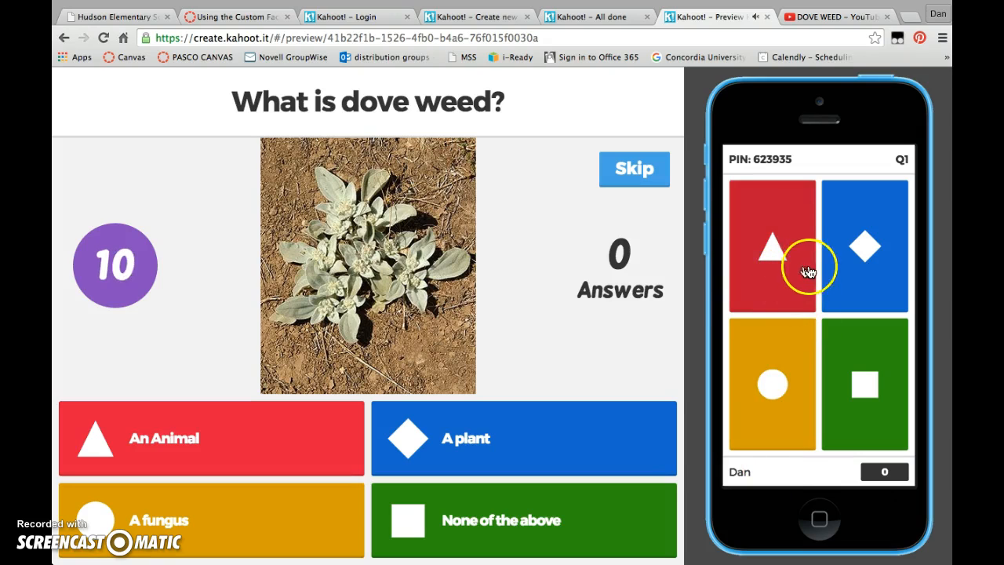
Answer the dove weed question with "A plant" on the simulated phone, review the question image, and continue past the scoreboard.
left_click(880, 246)
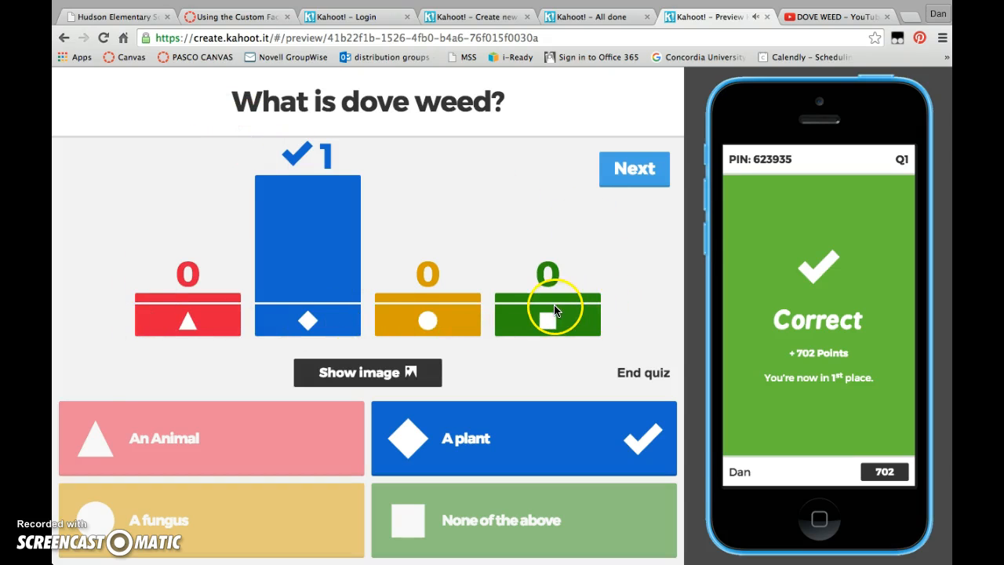
left_click(372, 377)
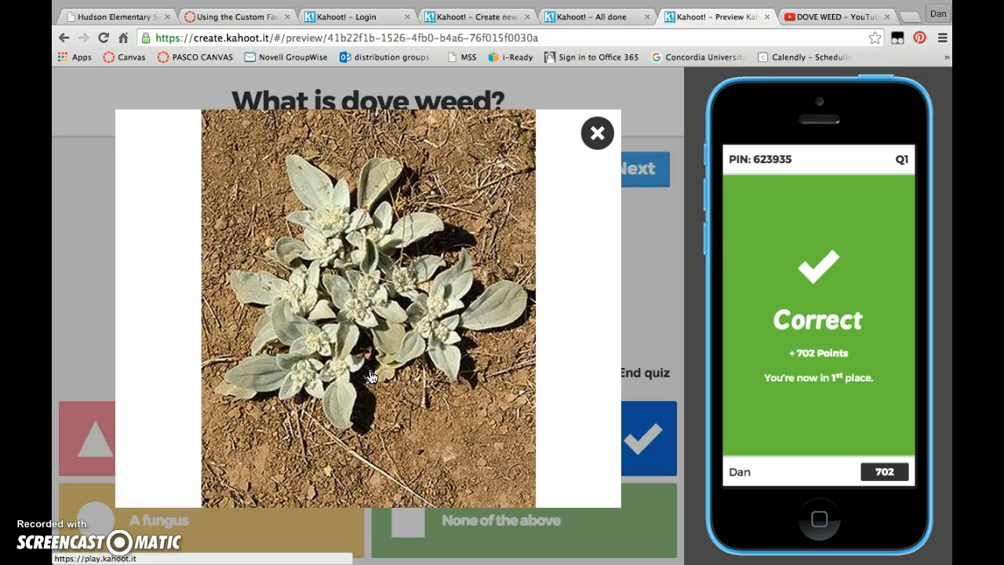
left_click(597, 134)
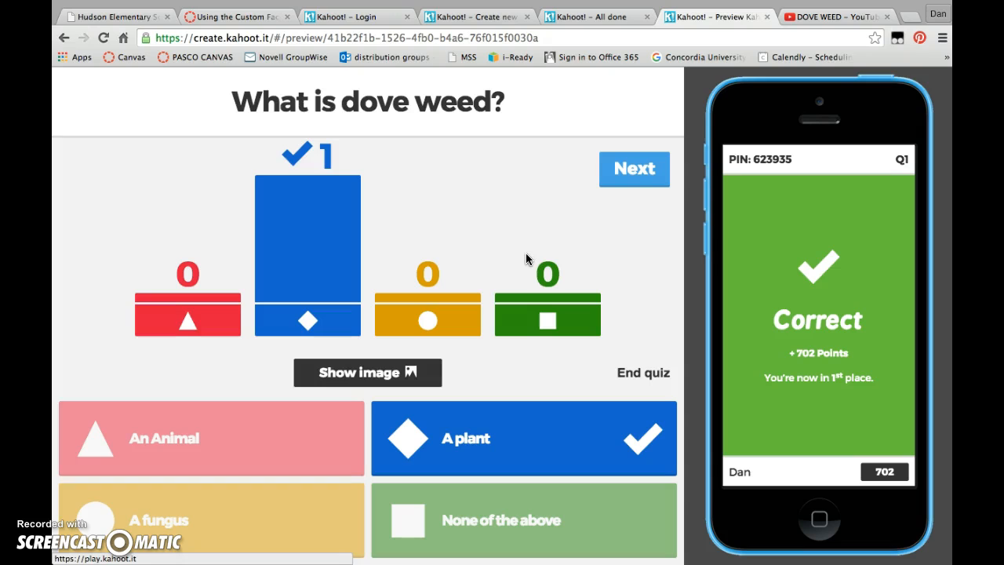
left_click(632, 174)
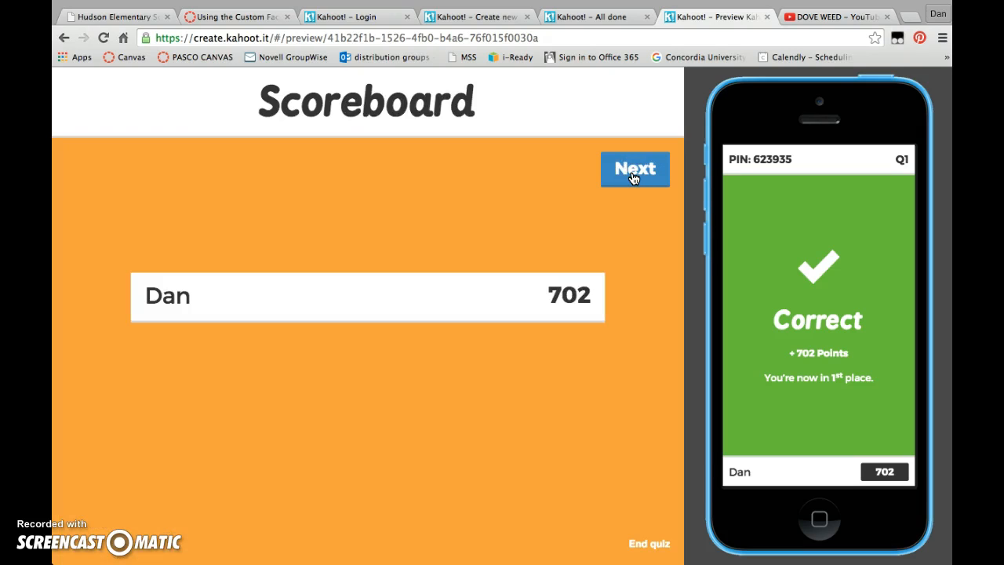
left_click(634, 174)
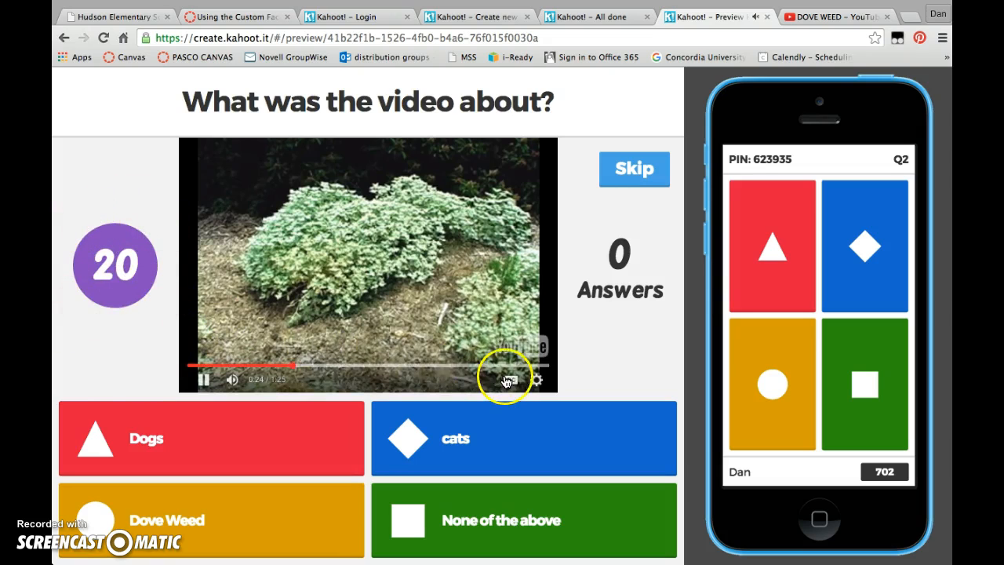
Skip the question's video to its end, answer "Dove Weed" on the simulated phone, and continue to the scoreboard.
left_click(540, 368)
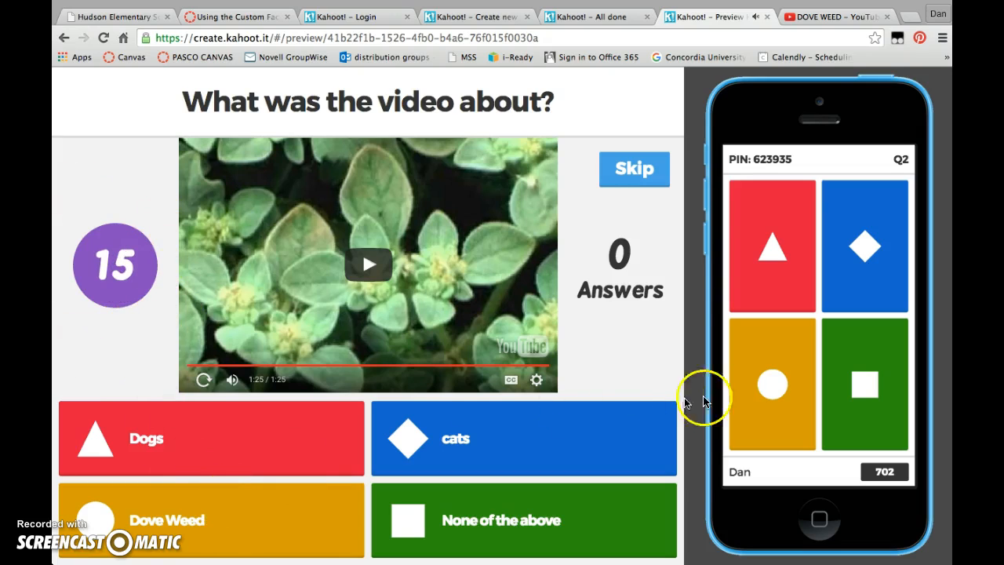
left_click(777, 383)
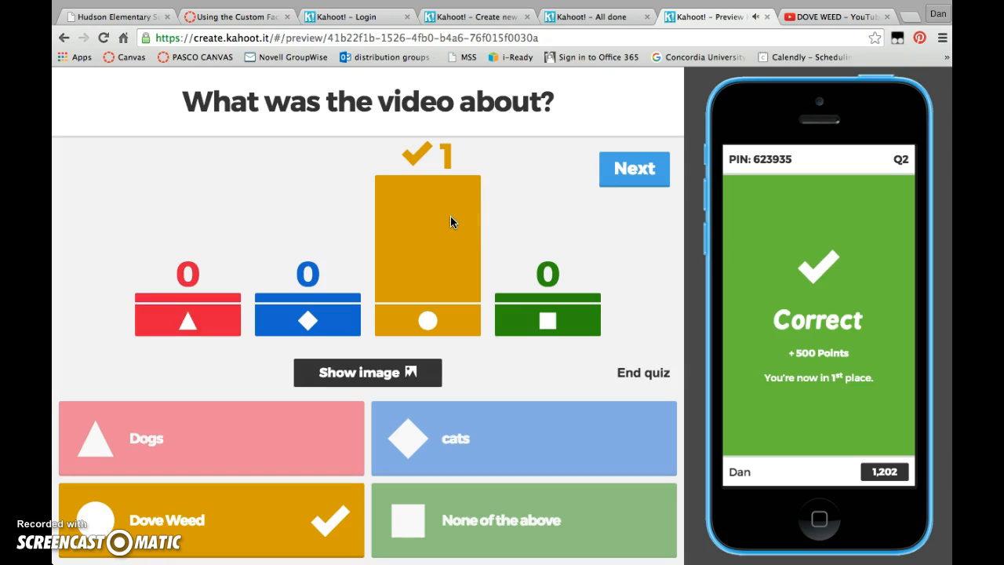
left_click(636, 175)
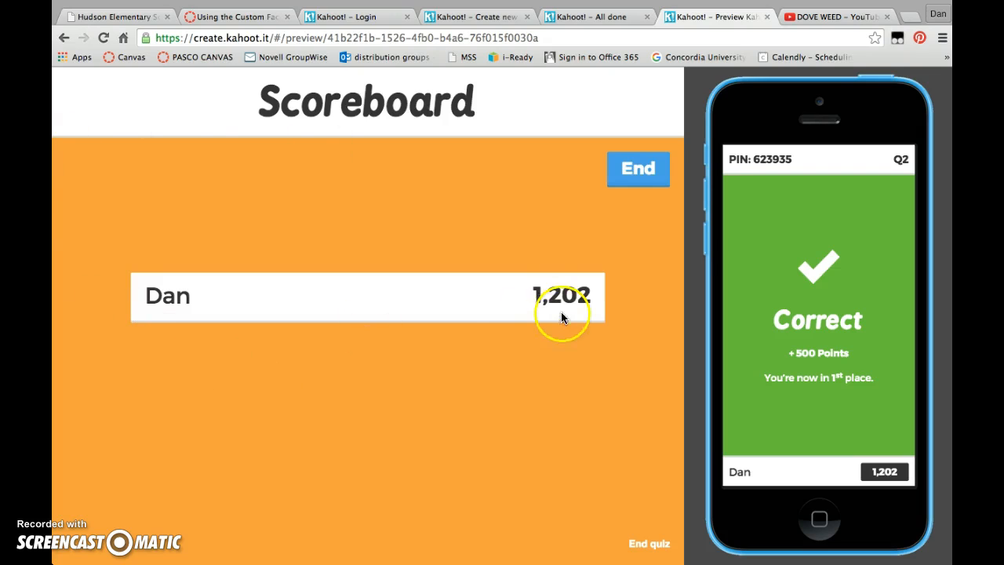
End the quiz, go through the feedback and final results, and close the preview.
left_click(647, 188)
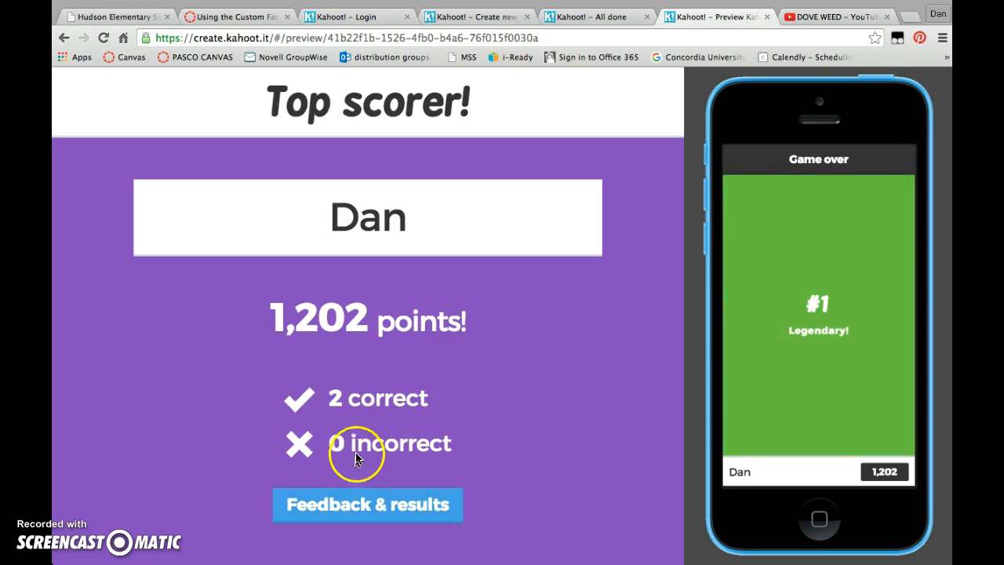
left_click(373, 507)
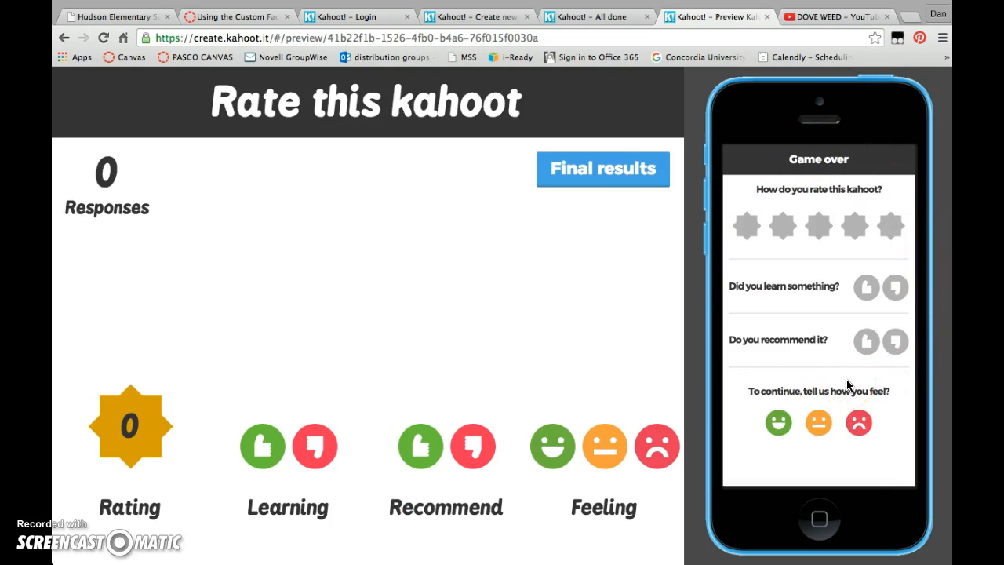
left_click(583, 167)
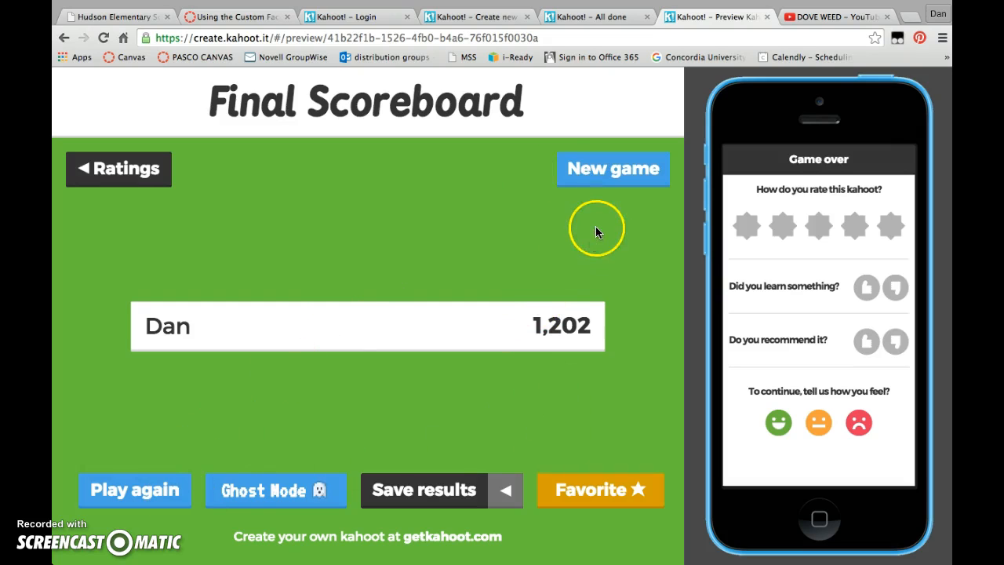
left_click(771, 17)
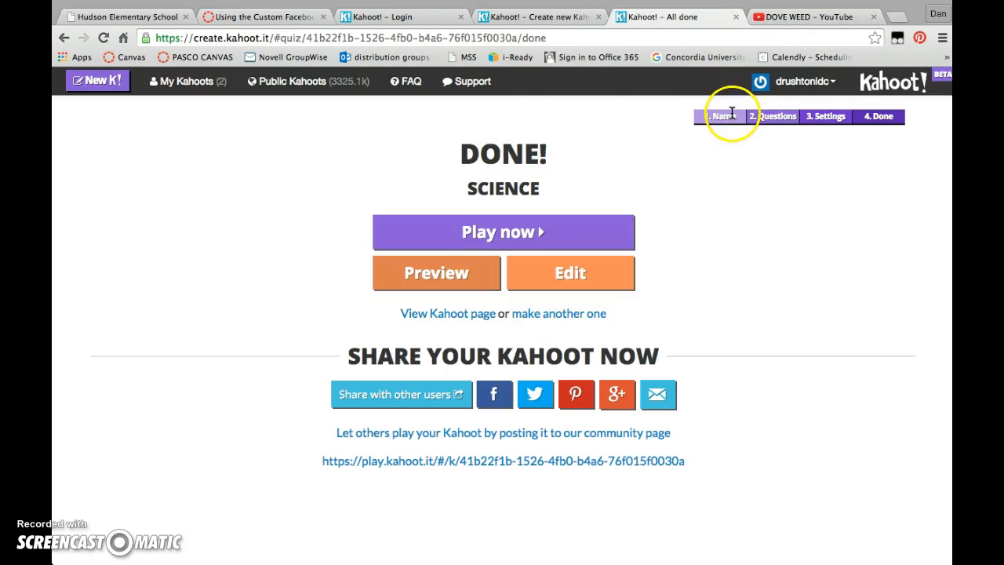
Create a new Kahoot discussion with the question "Who is your favorite teacher?".
left_click(895, 83)
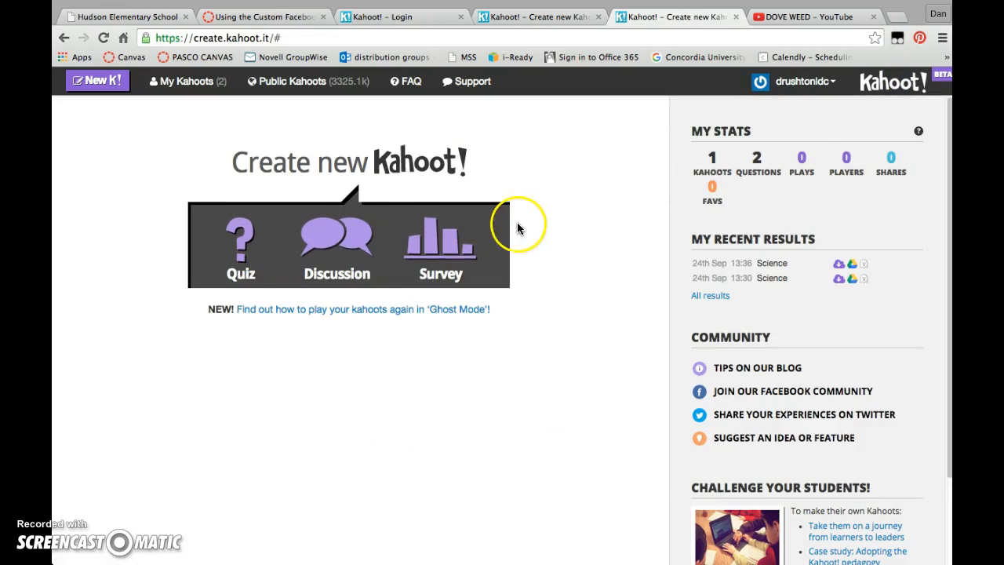
left_click(328, 236)
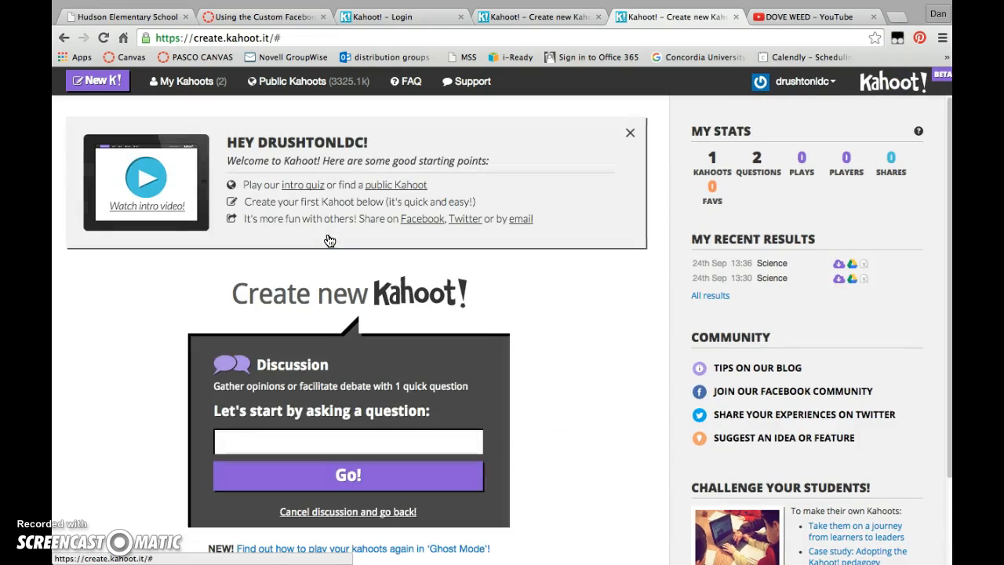
left_click(270, 441)
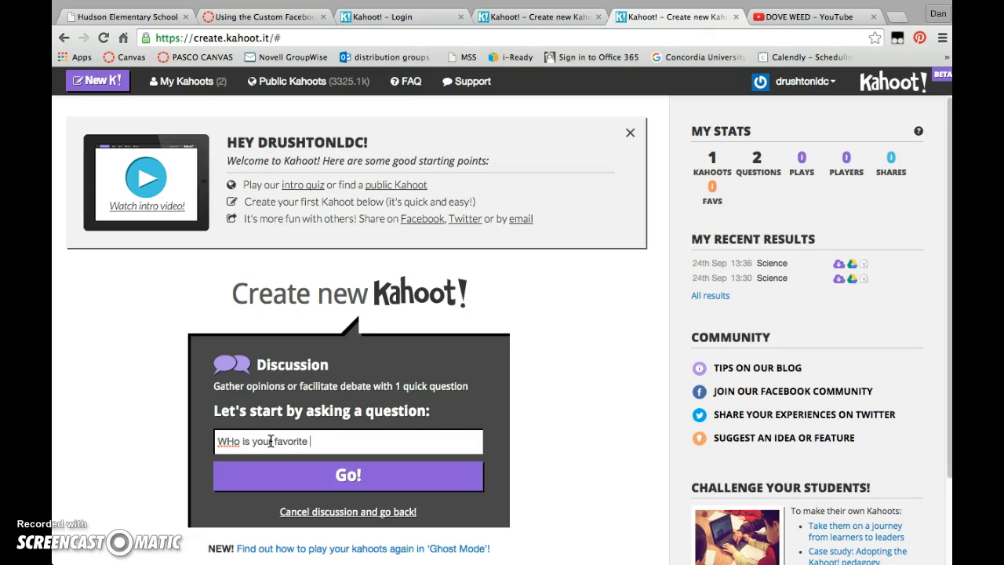
left_click(233, 442)
key("BackSpace")
type("h")
left_click(352, 441)
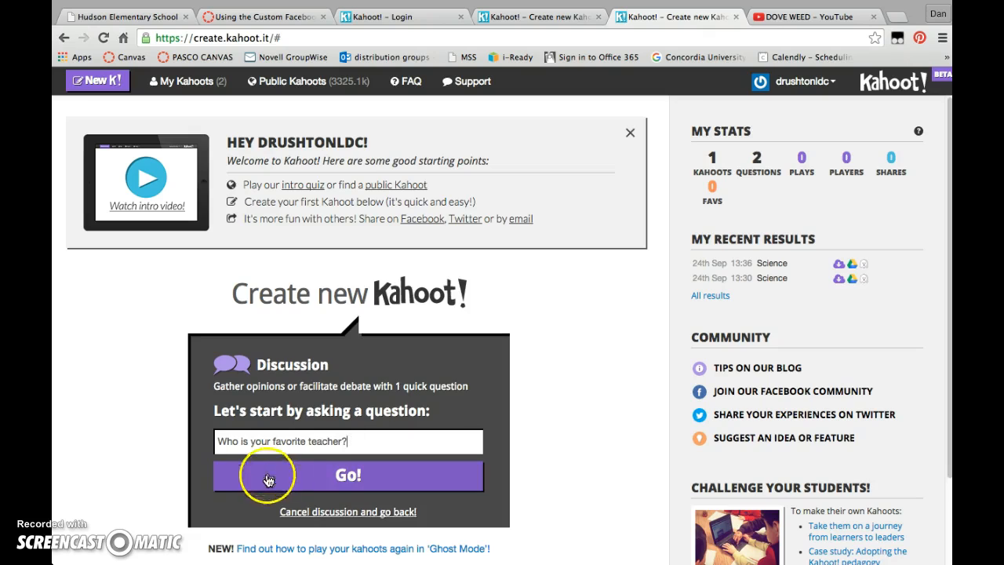
left_click(350, 476)
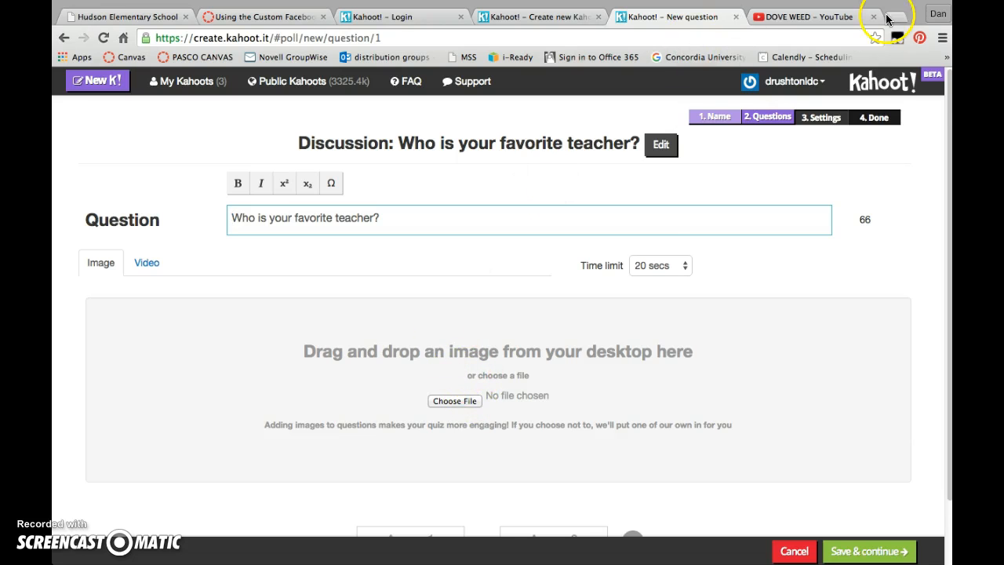
Fill in the discussion question's two answer options with teachers' names and save the question.
left_click(832, 17)
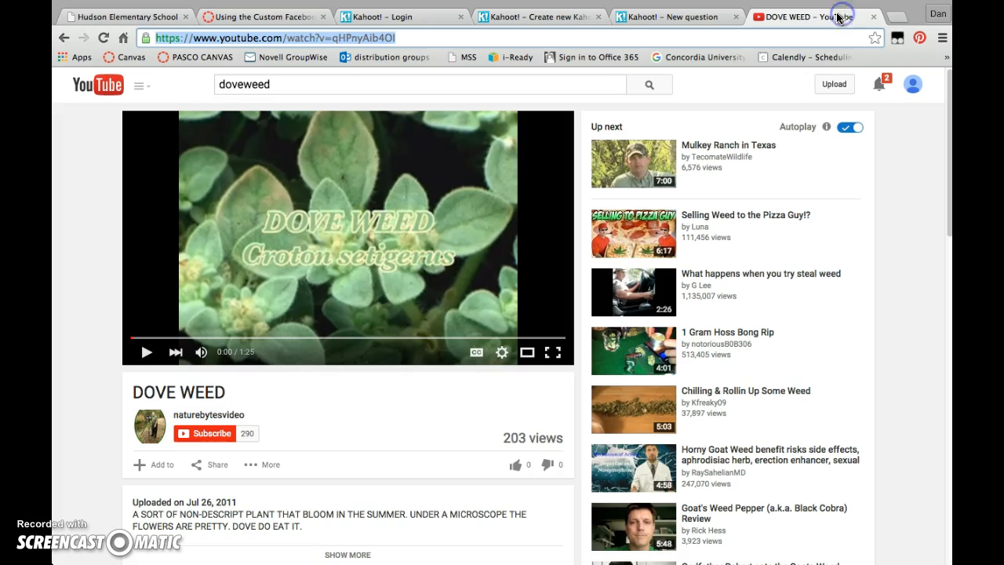
left_click(650, 18)
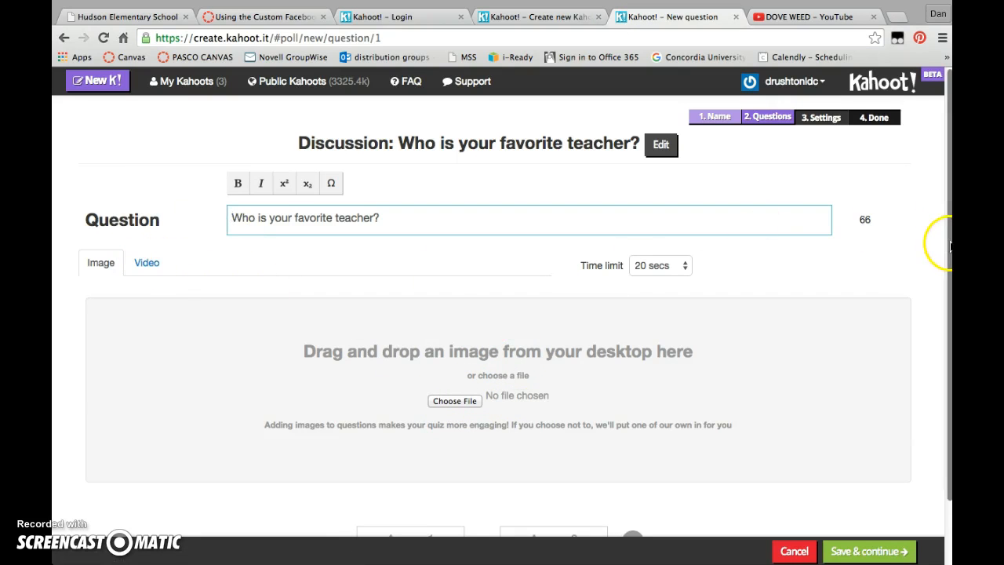
scroll(945, 239, "down", 2)
scroll(946, 239, "down", 1)
left_click(387, 468)
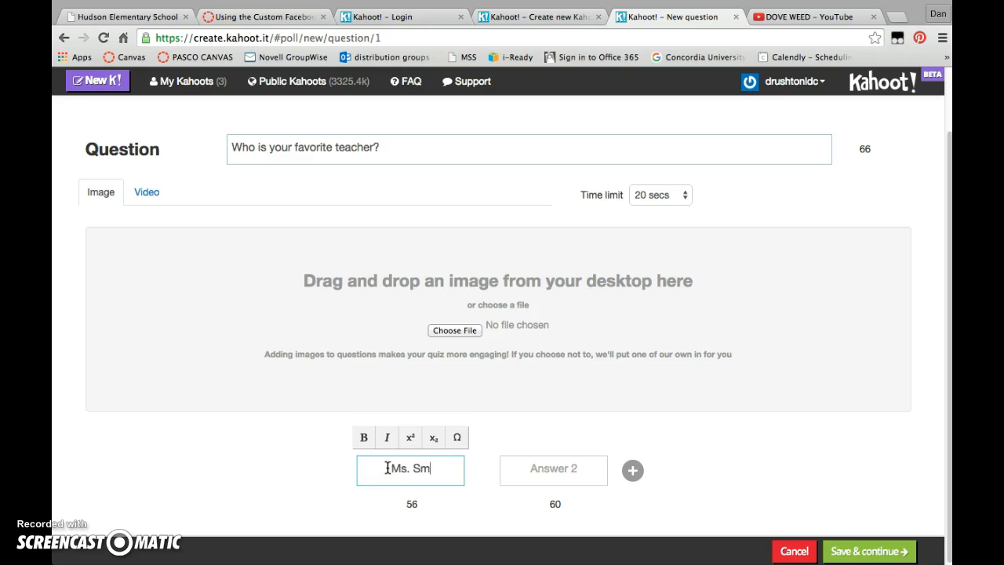
left_click(559, 471)
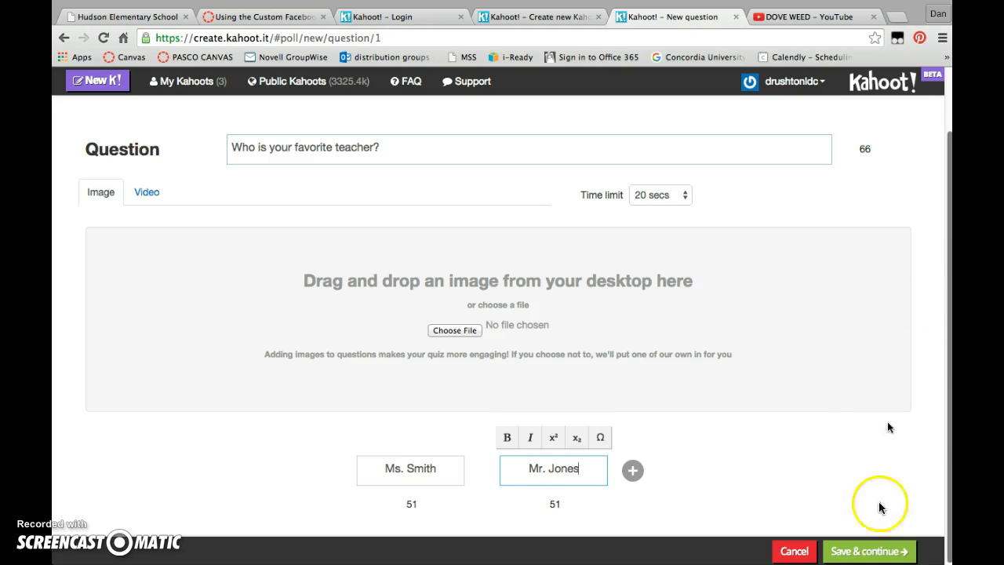
left_click(867, 552)
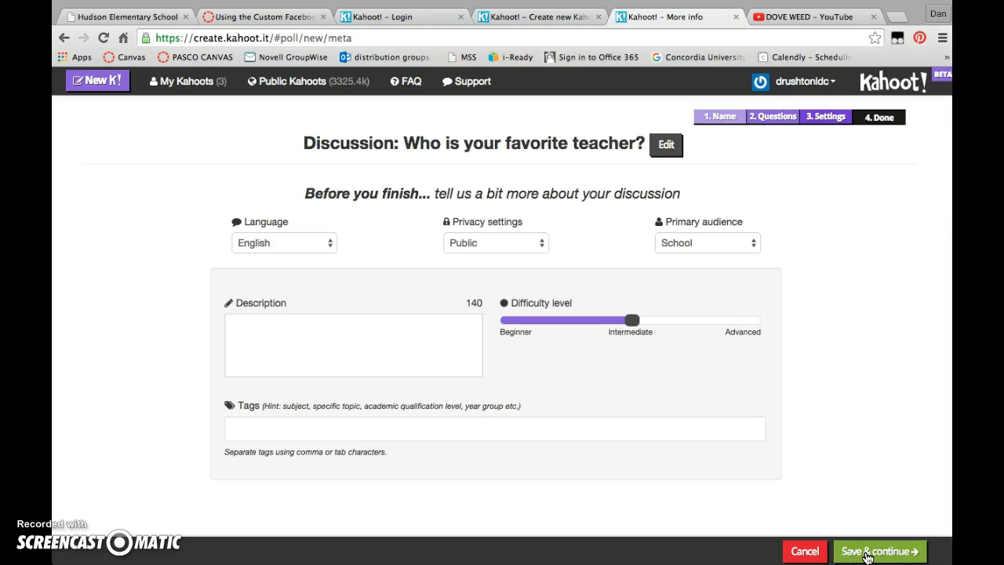
Describe the discussion as "Practice discussion maker", keep the other settings at their defaults, and finish it without a cover image.
left_click(644, 387)
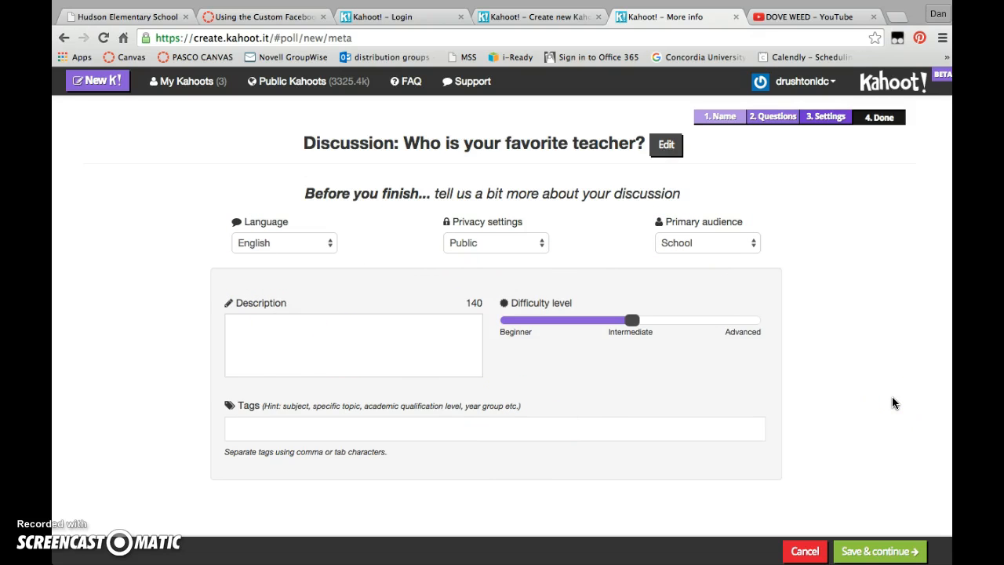
left_click(272, 316)
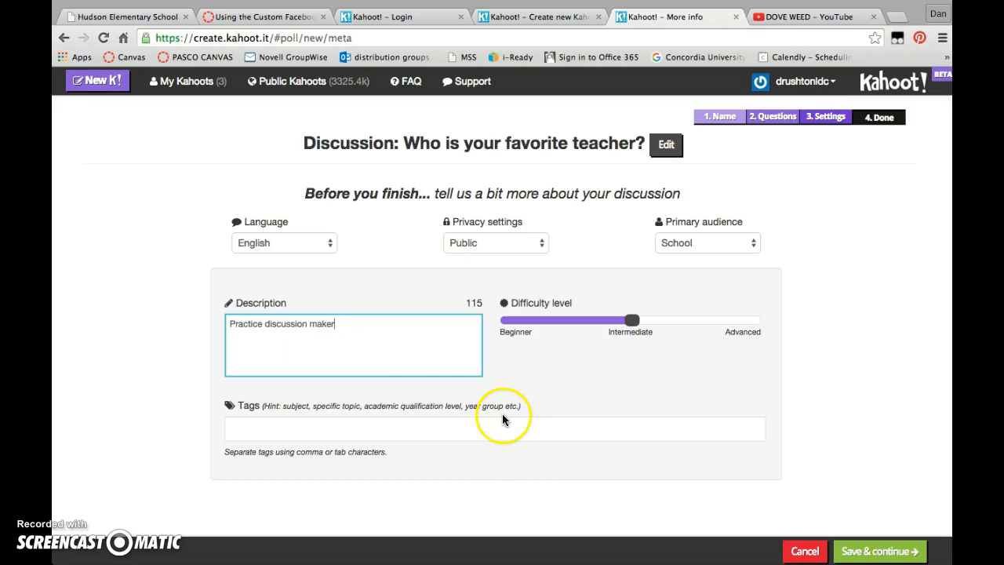
left_click(866, 550)
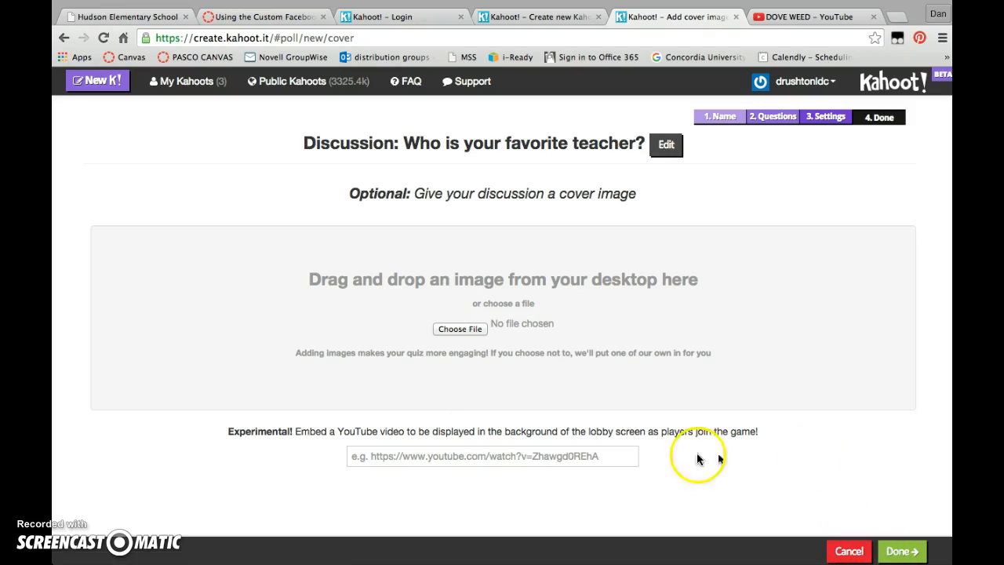
left_click(907, 553)
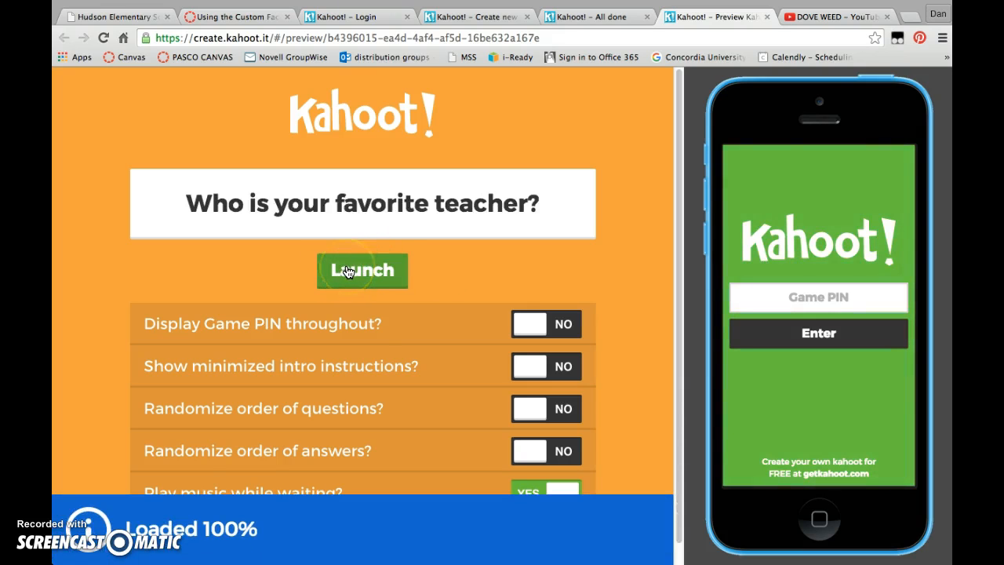
Launch the discussion preview with default options and submit the displayed game PIN on the simulated phone.
left_click(348, 271)
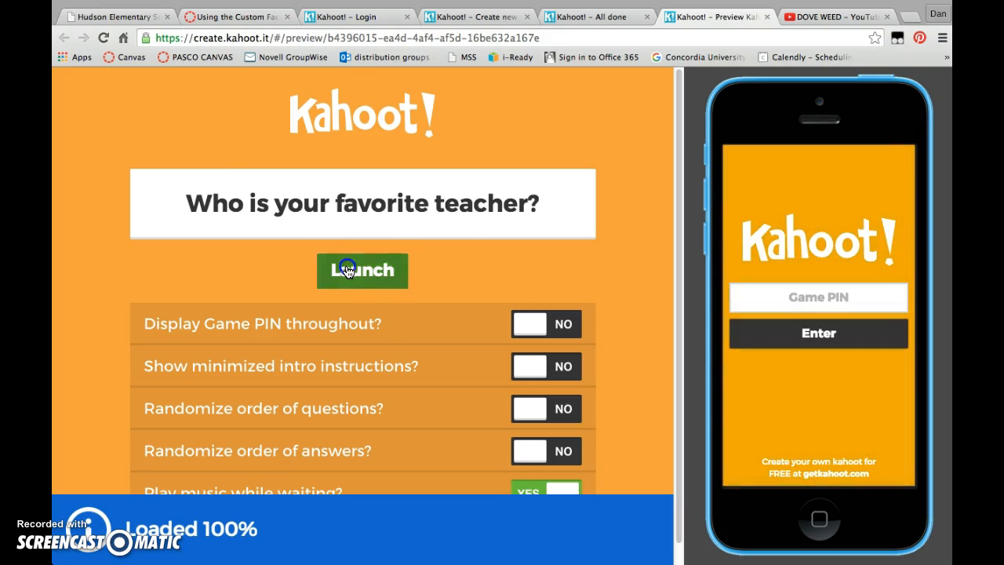
left_click(826, 294)
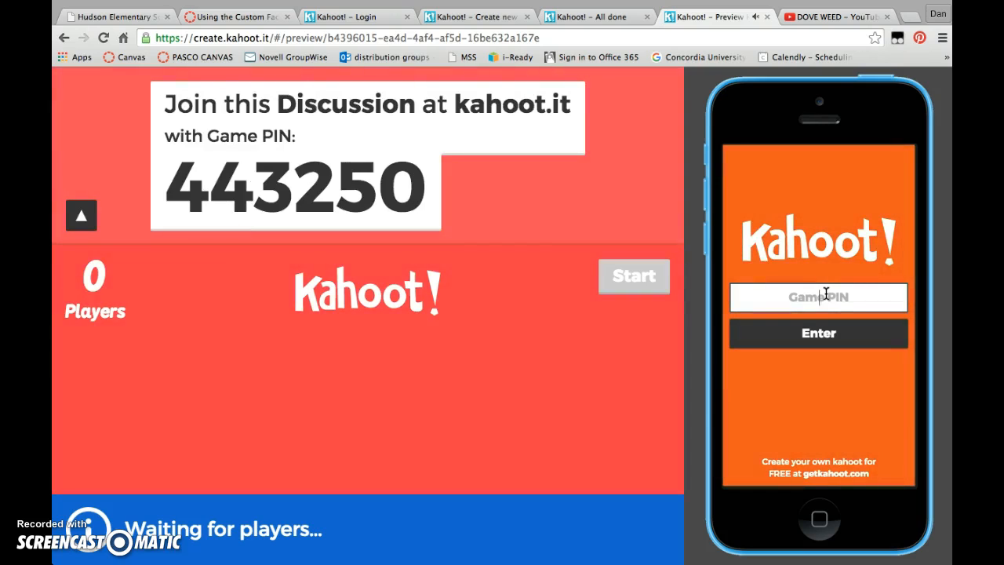
type("44325")
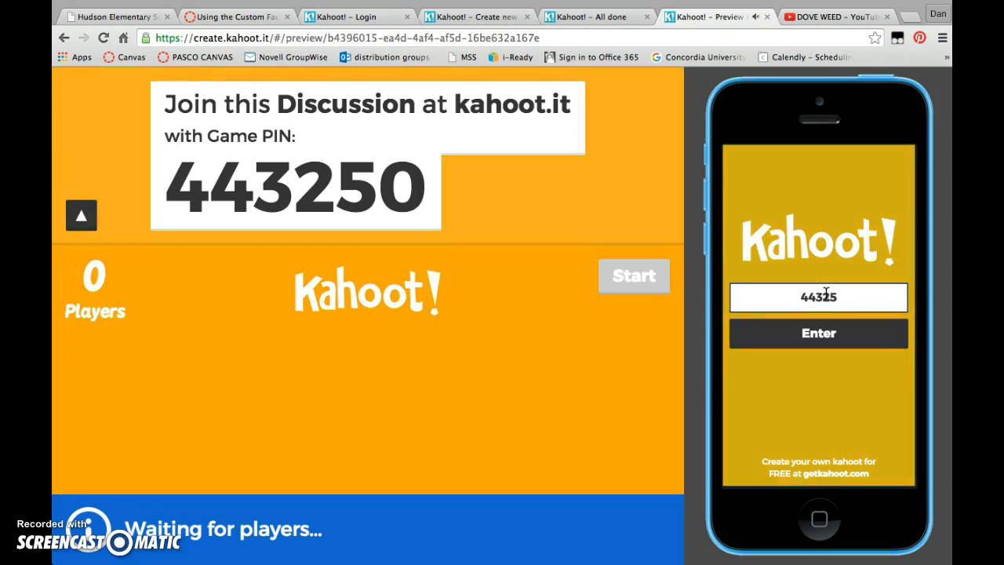
type("0")
left_click(827, 339)
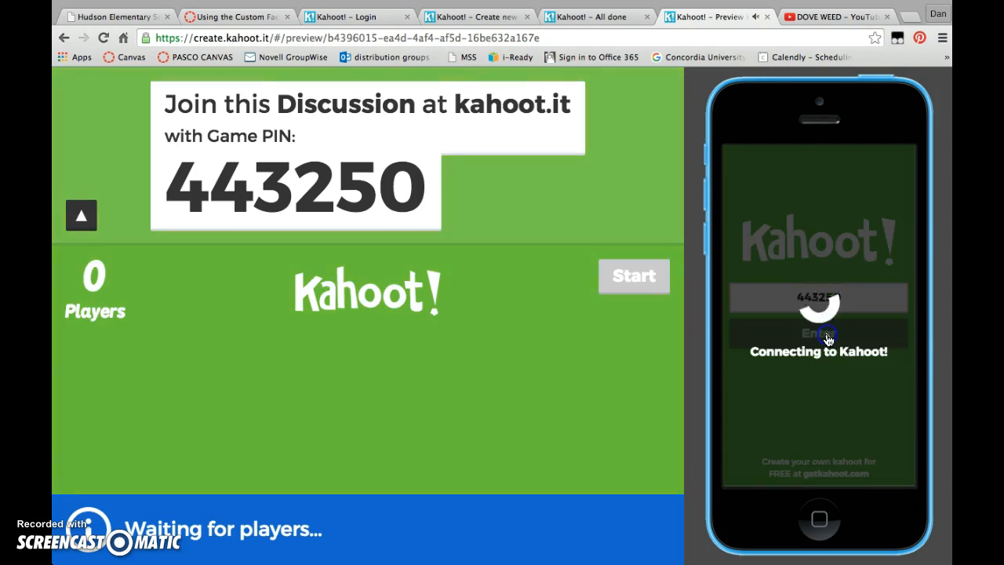
Join the discussion with the player's nickname on the simulated phone and start it.
left_click(799, 295)
type("dan")
left_click(816, 335)
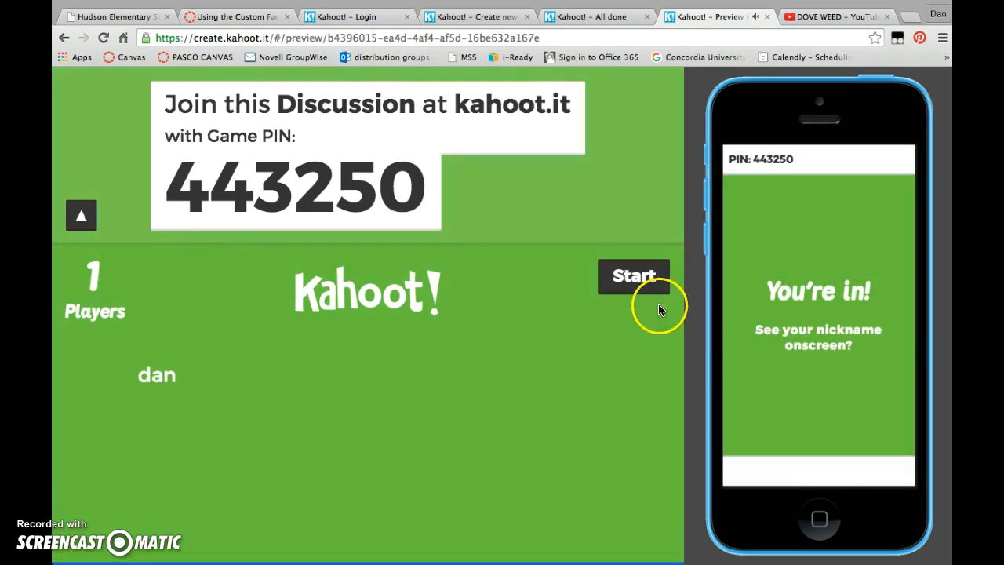
left_click(630, 291)
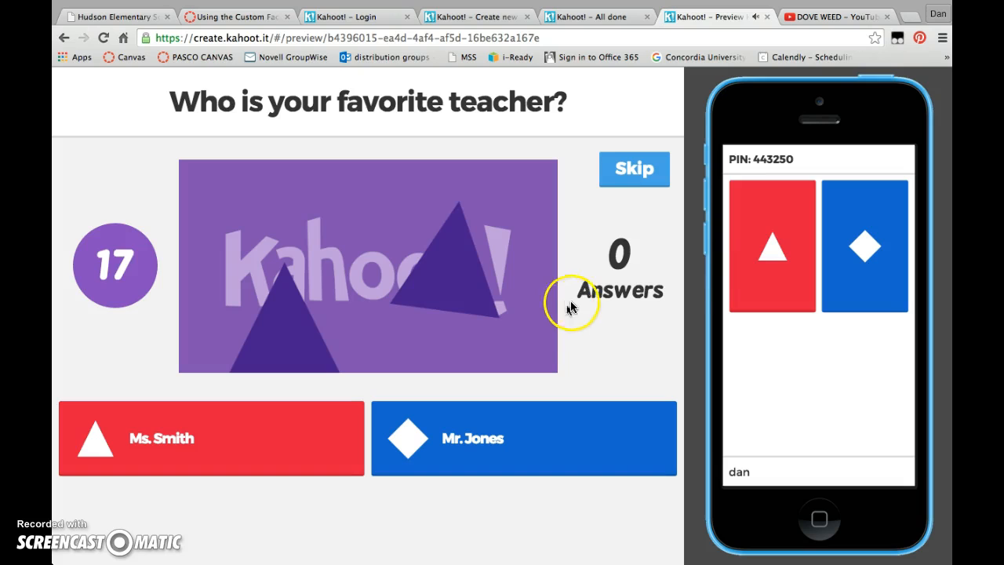
Answer the favorite teacher question with the blue diamond option, advance to the end of the discussion, and close the preview.
left_click(862, 248)
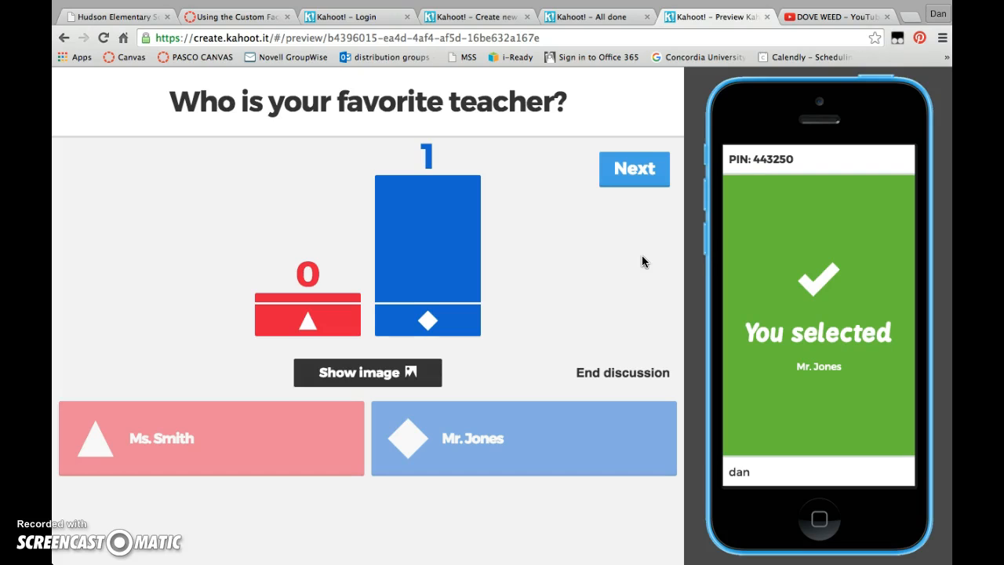
left_click(637, 173)
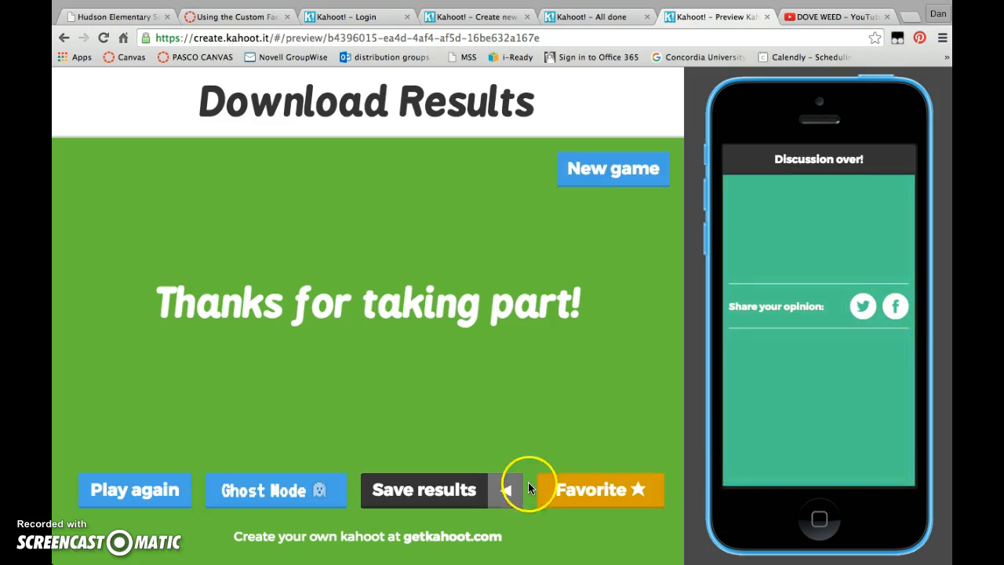
left_click(768, 17)
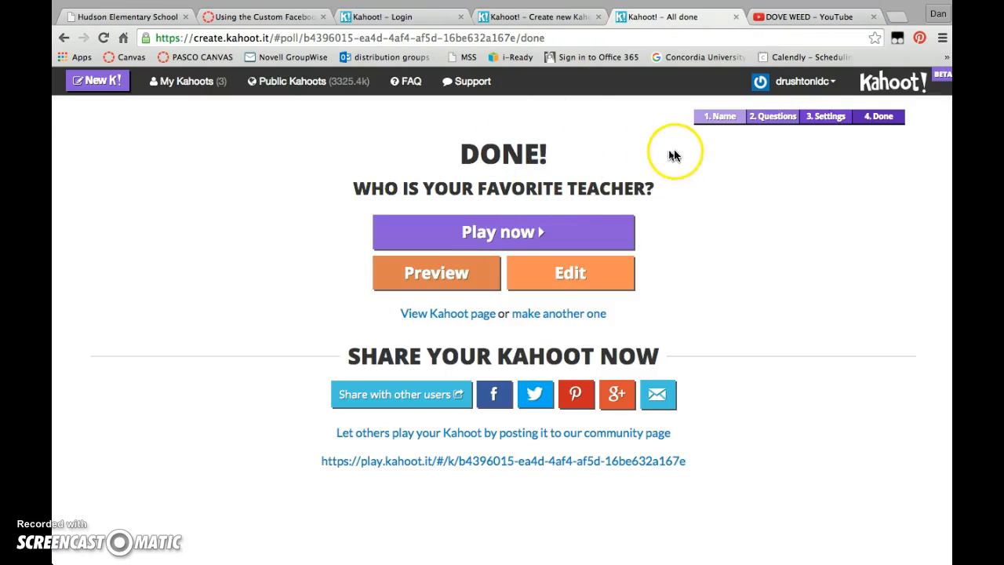
Start a new survey from the Kahoot home page and name it "Favorite foods".
left_click(895, 88)
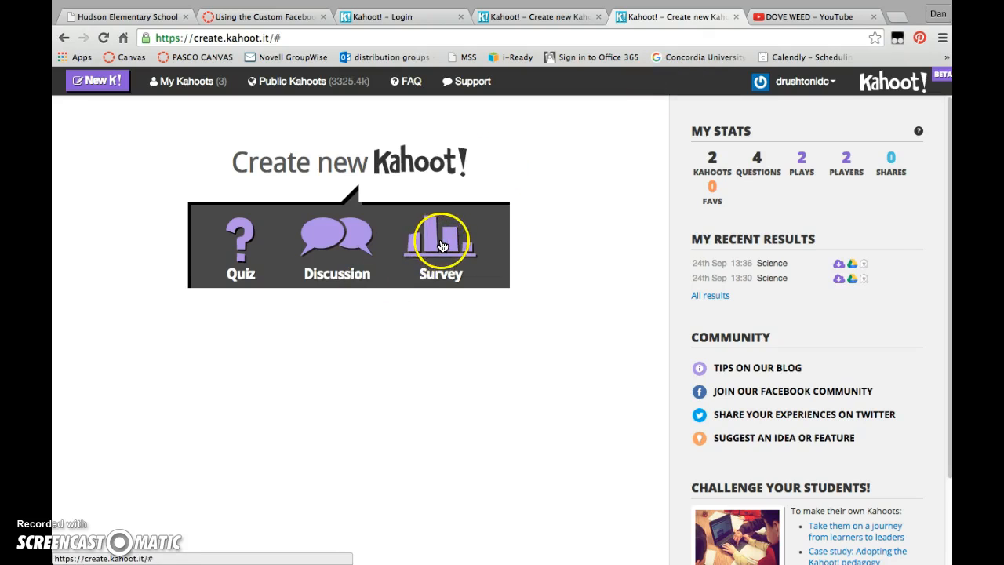
left_click(441, 247)
left_click(321, 444)
type("Favorite foods")
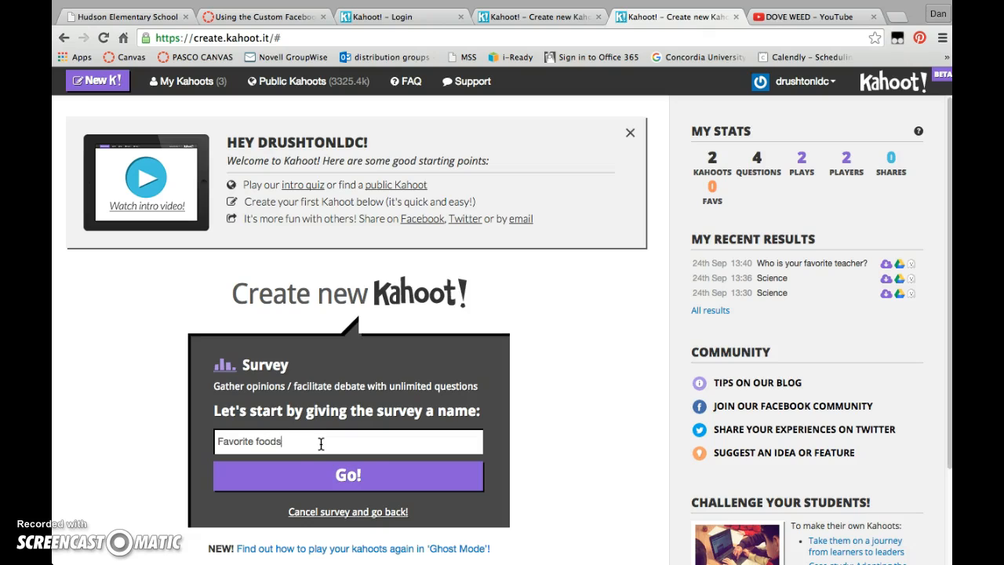
left_click(364, 476)
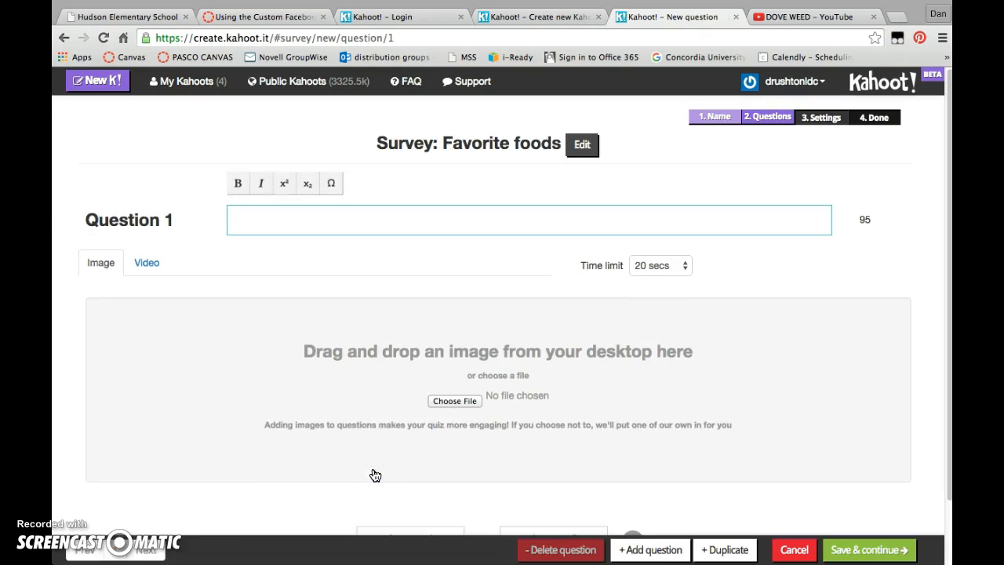
Enter "What is your favorite food?" as Question 1 and expand it to four answer choices.
left_click(322, 226)
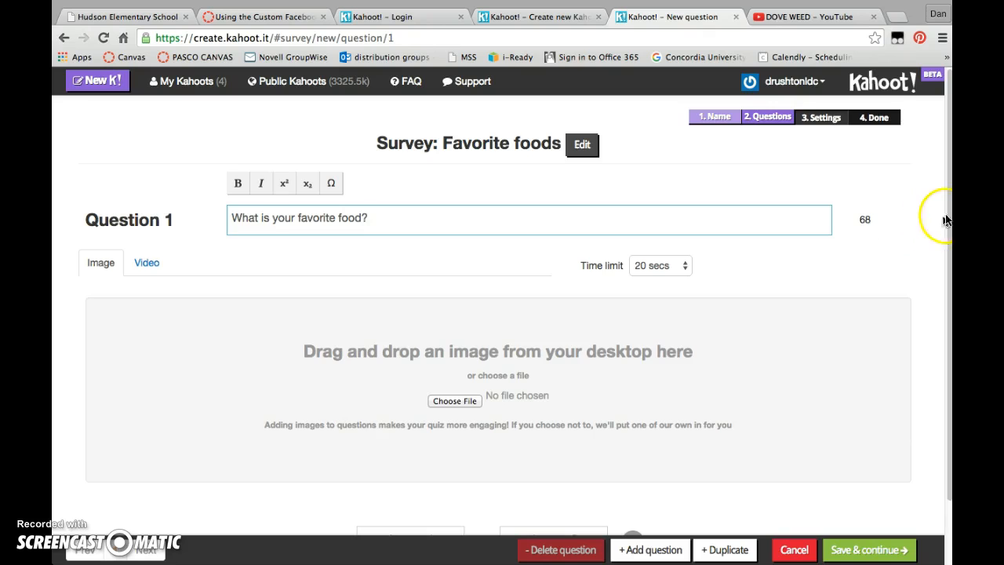
scroll(950, 217, "down", 2)
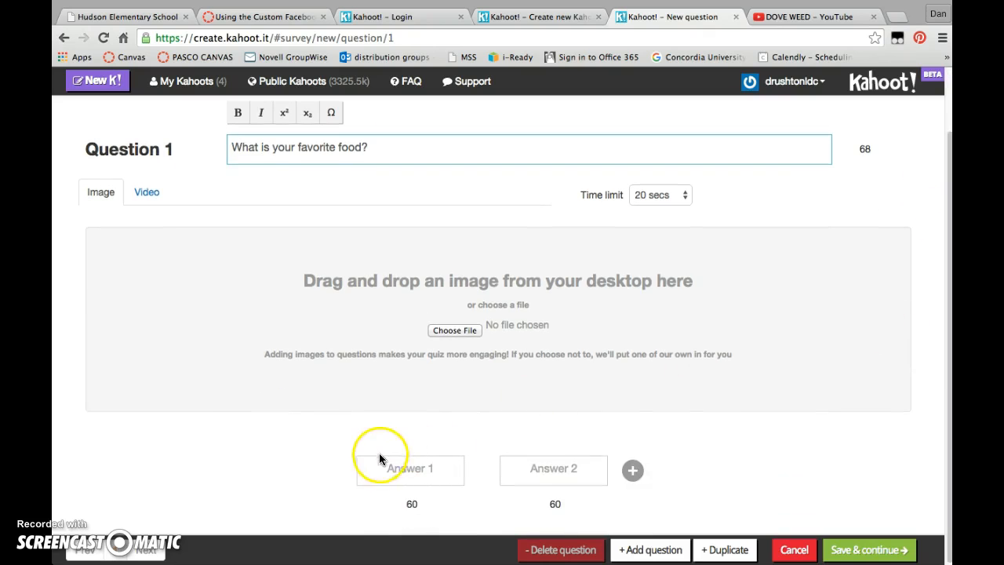
left_click(403, 468)
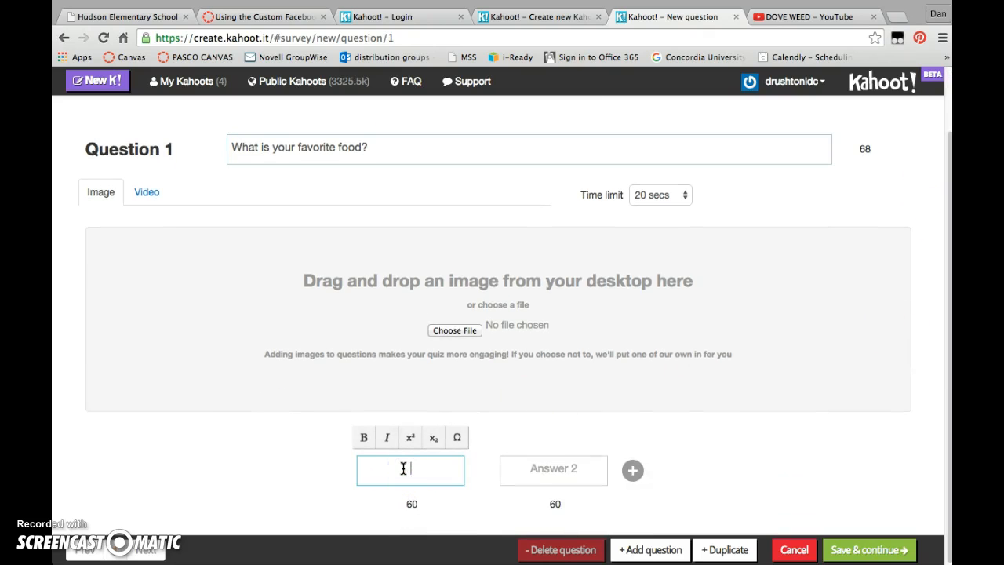
left_click(633, 470)
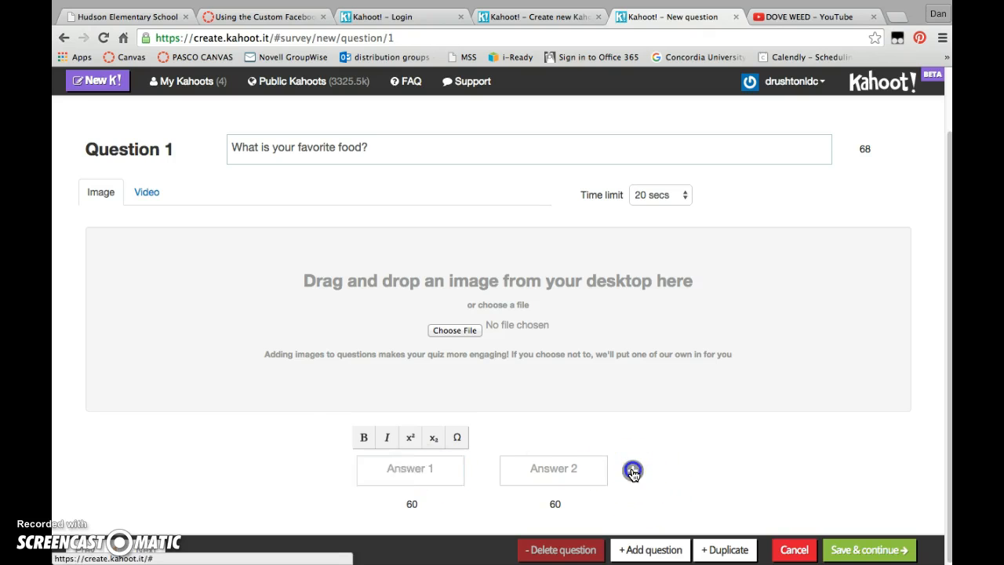
left_click(723, 472)
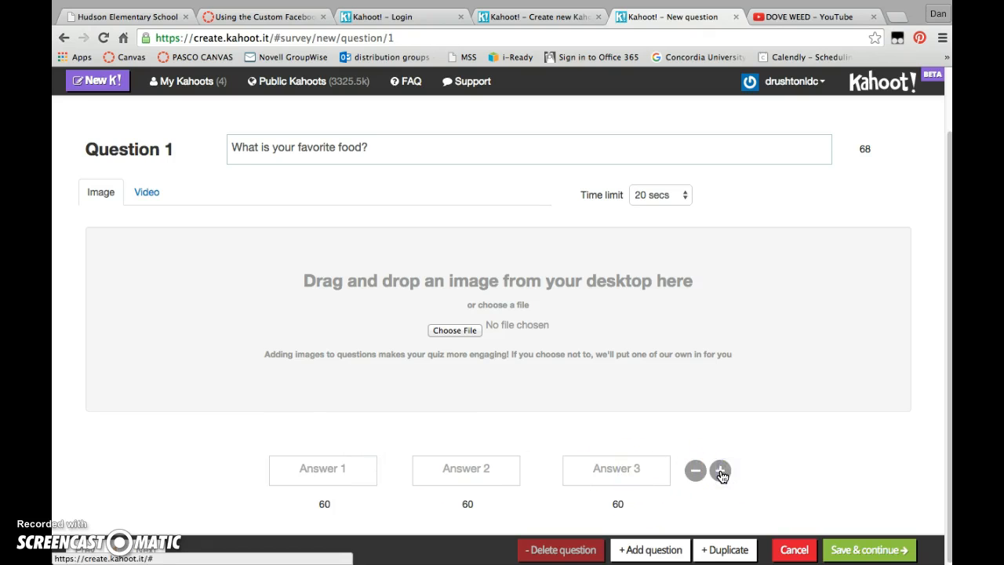
left_click(721, 471)
Fill in the answers Pizza, Candy, Ice Cream and Brussel Sprouts, and save the question to continue to the survey settings.
left_click(269, 470)
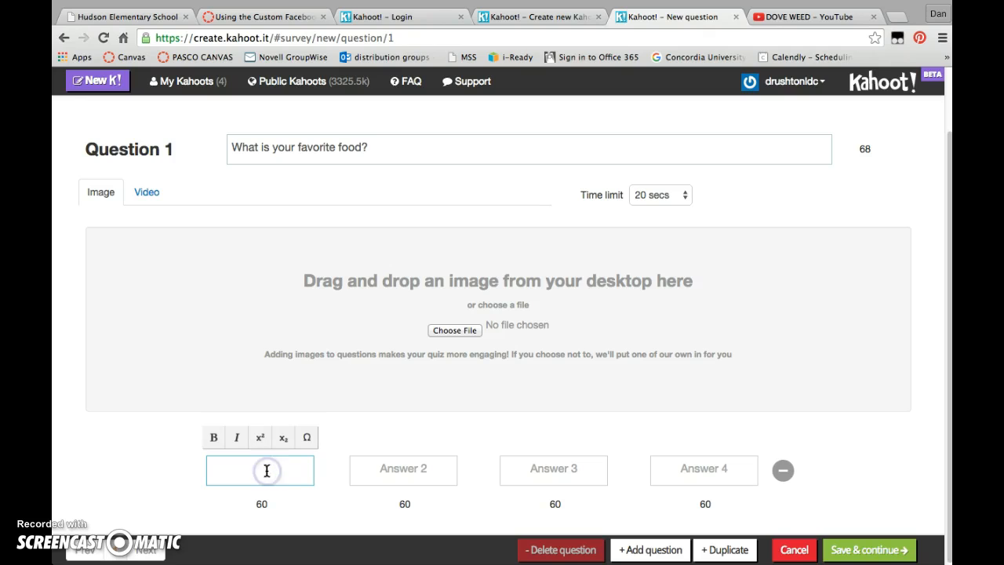
key("Tab")
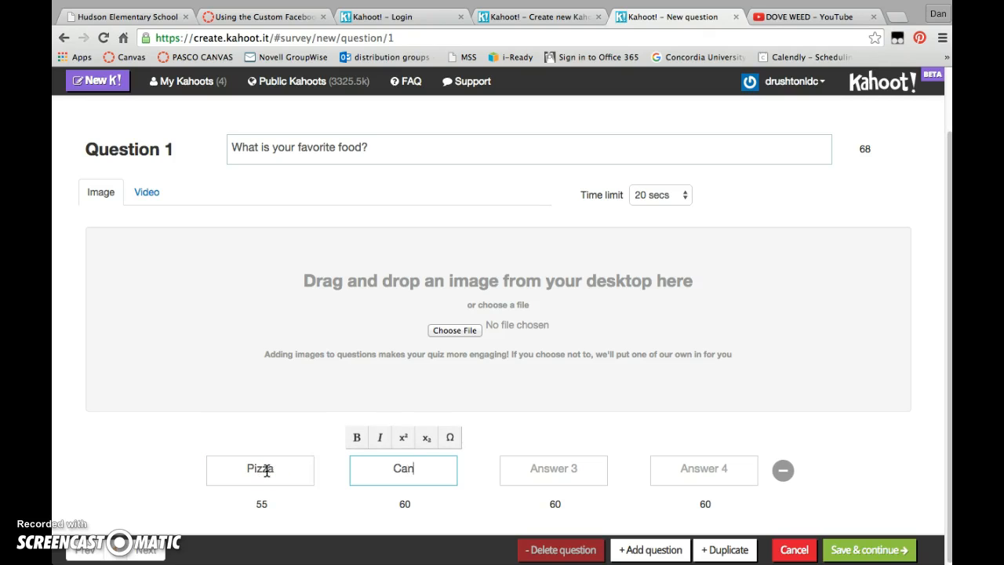
key("Tab")
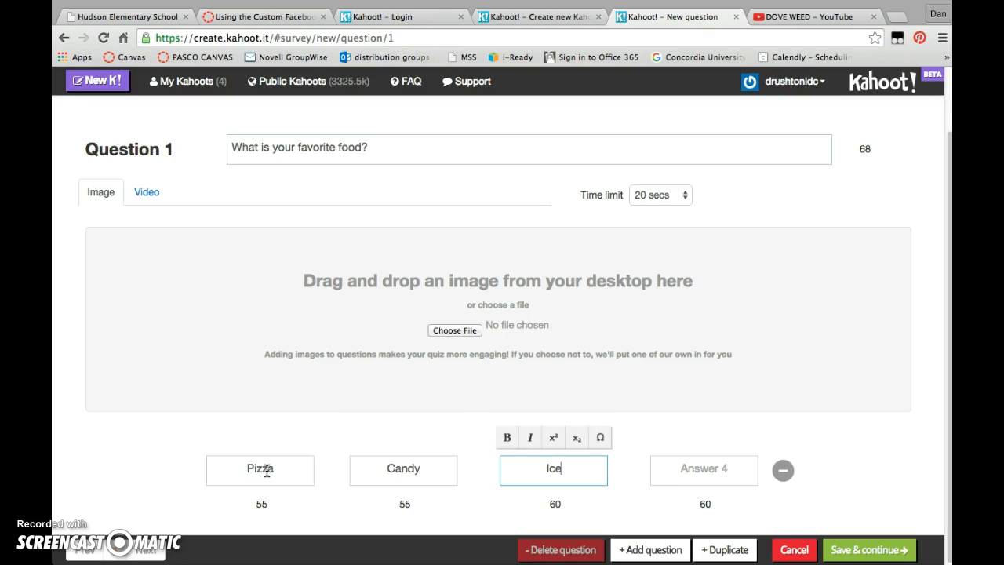
key("Tab")
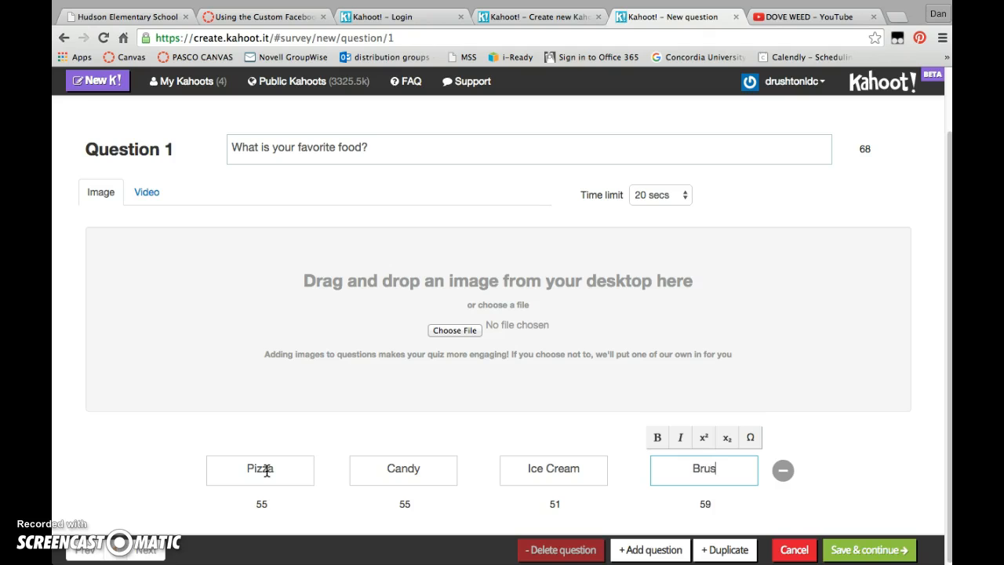
type("Brussel Sprouts")
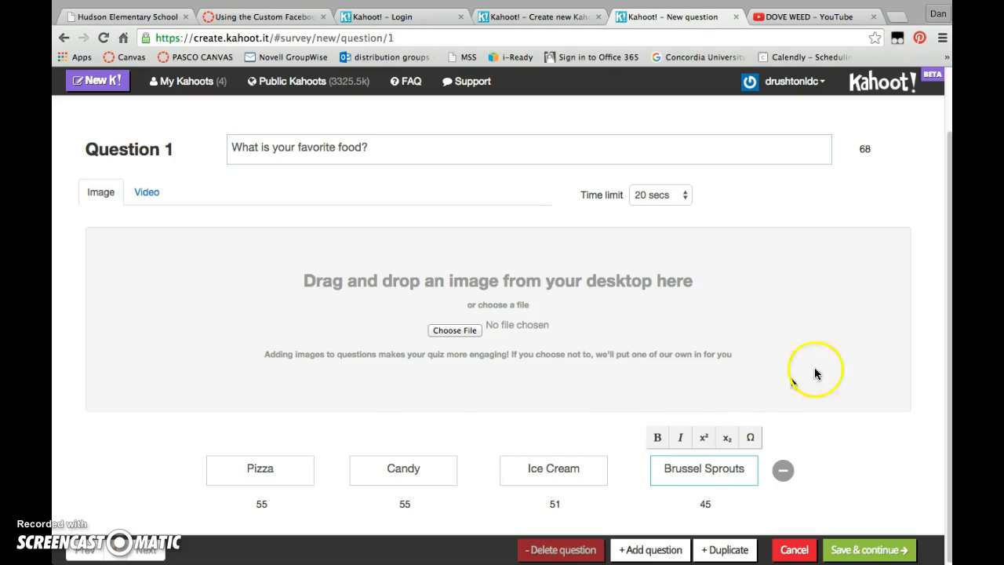
left_click(866, 552)
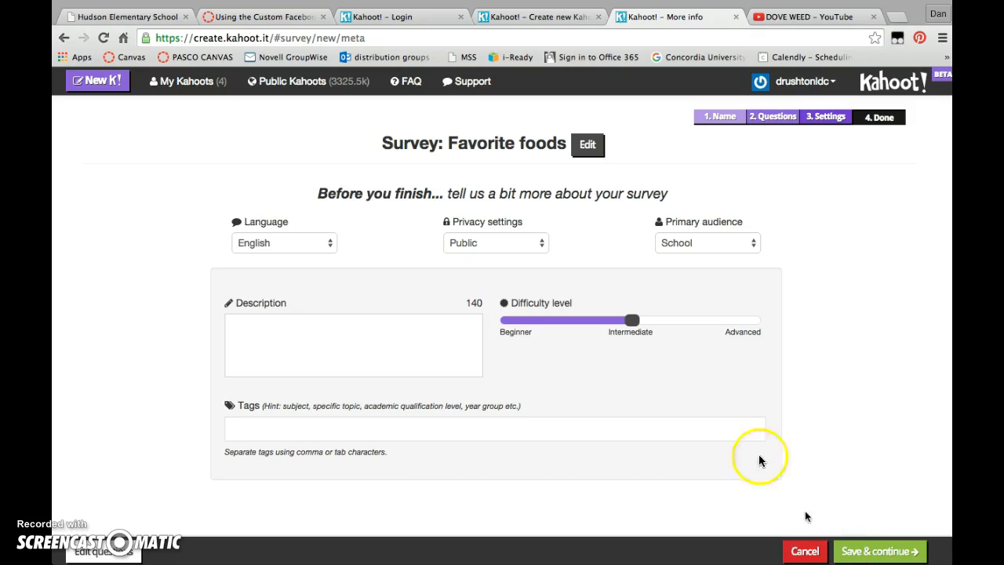
Describe the survey as "Survey practice kahoot.", keep the other settings at their defaults, and finish it without a cover image.
right_click(390, 349)
left_click(291, 341)
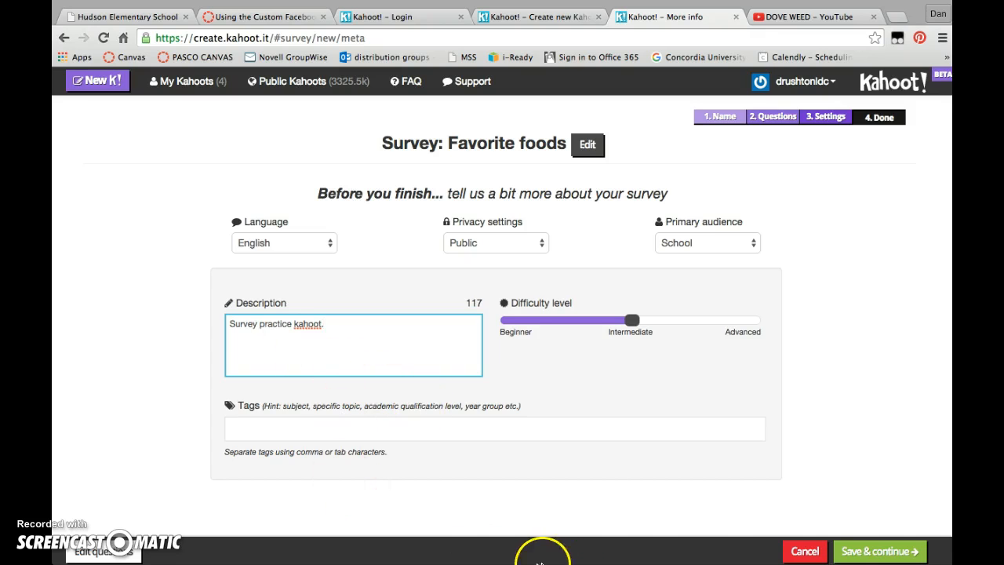
left_click(877, 552)
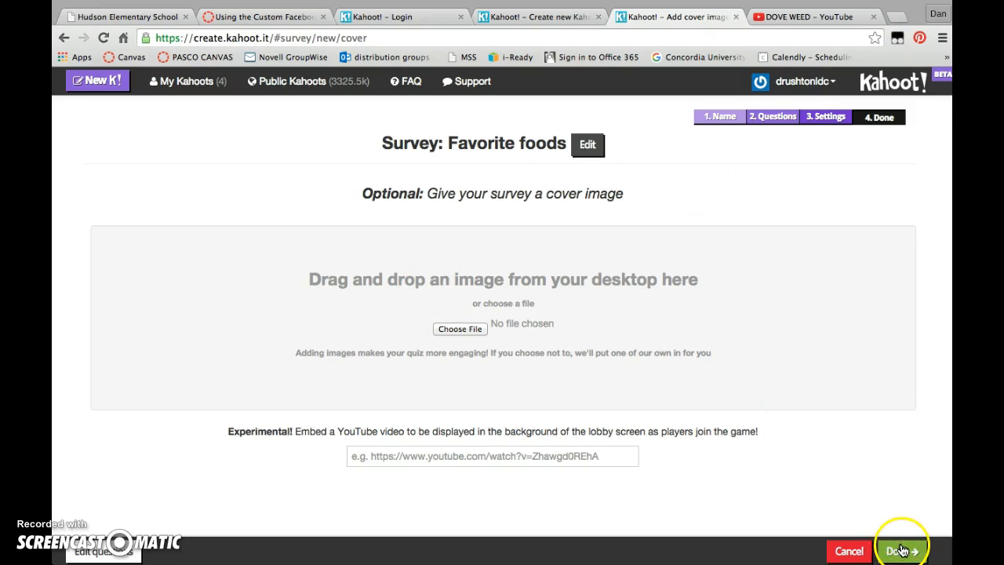
left_click(901, 551)
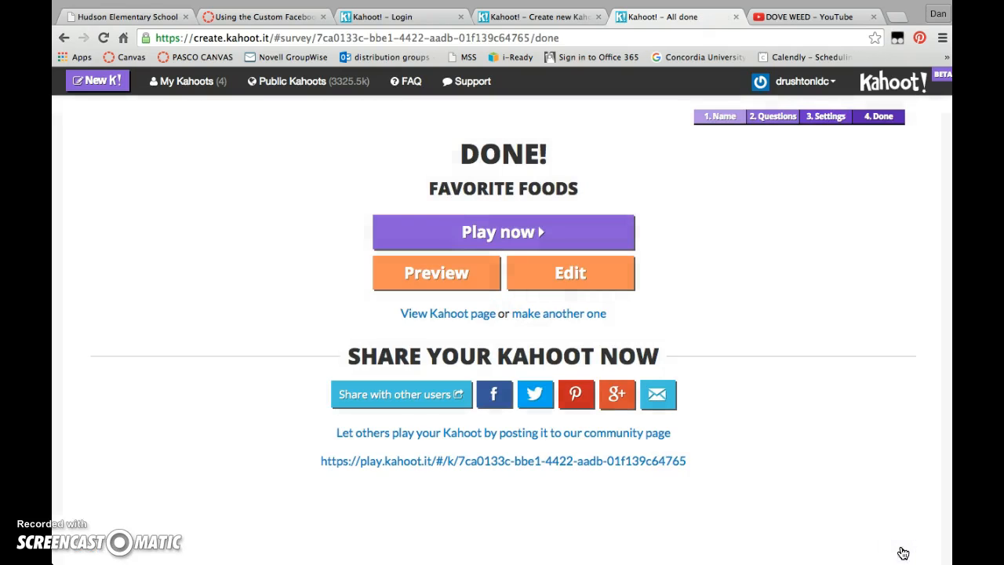
Open and close the preview of the Favorite foods survey, and look through the list of kahoots created by this account.
left_click(440, 273)
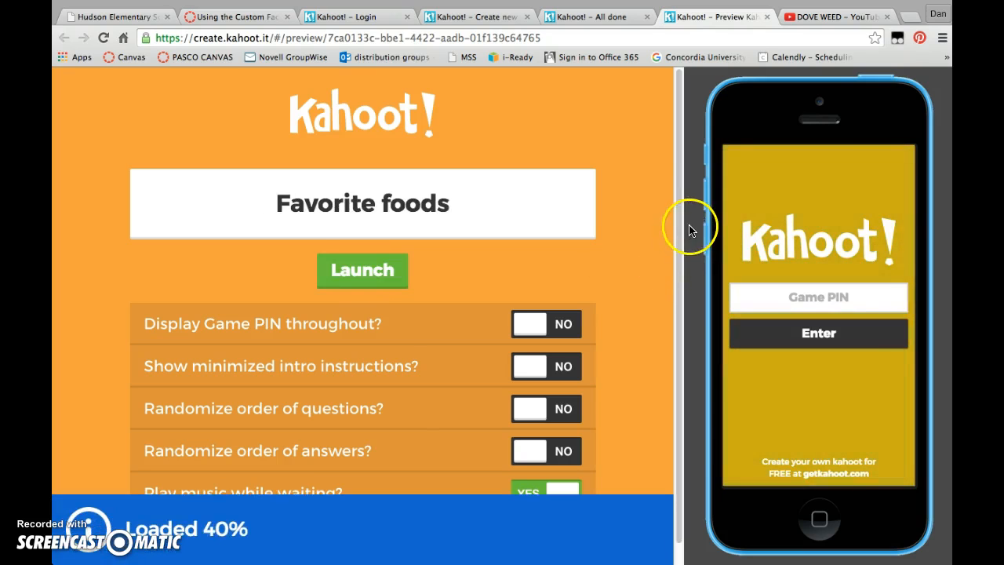
left_click(768, 17)
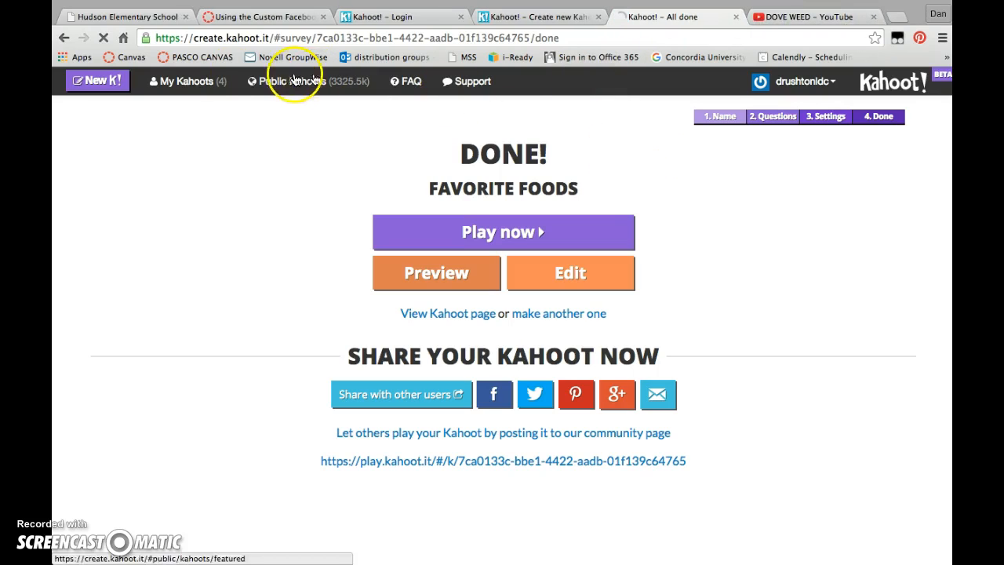
left_click(184, 83)
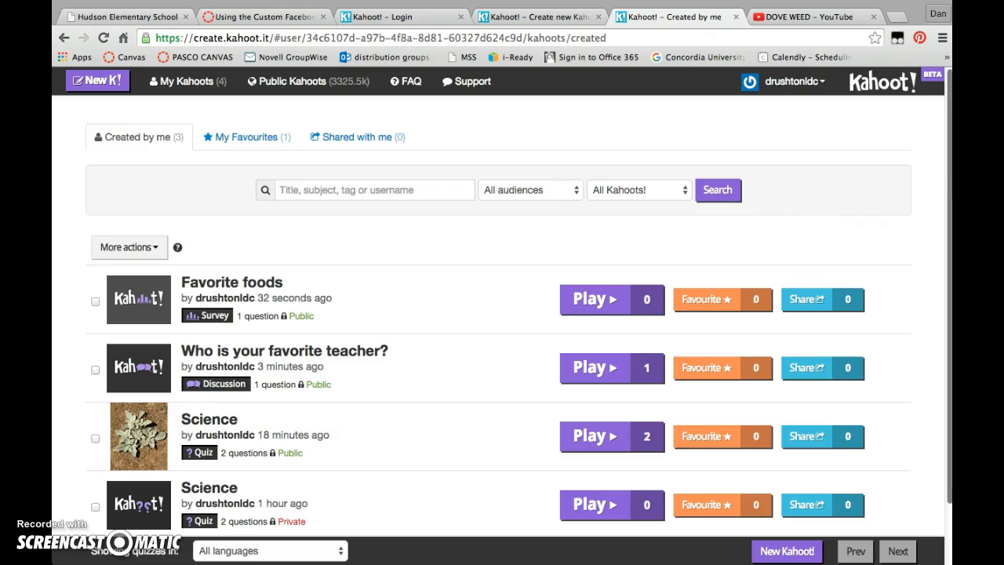
scroll(459, 314, "down", 2)
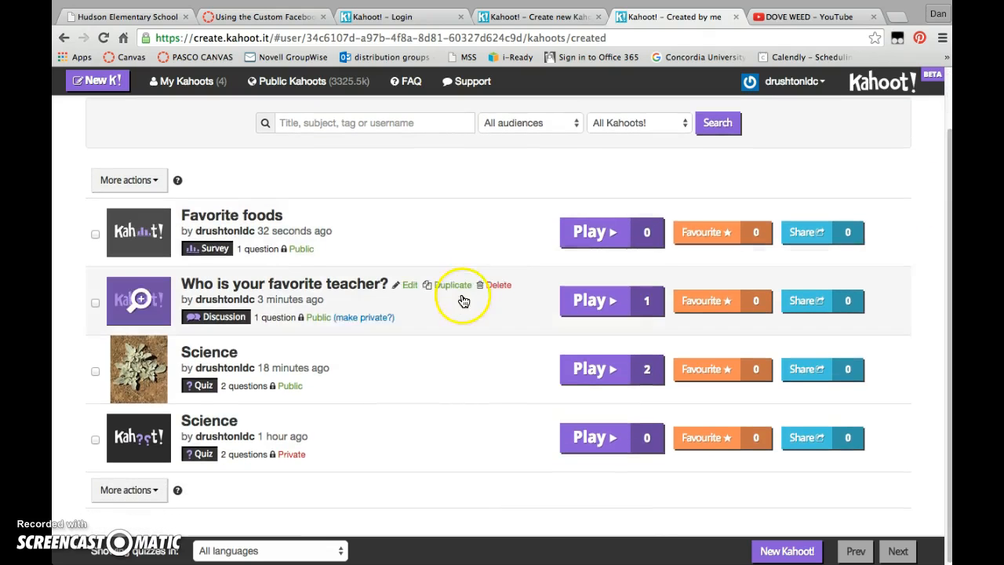